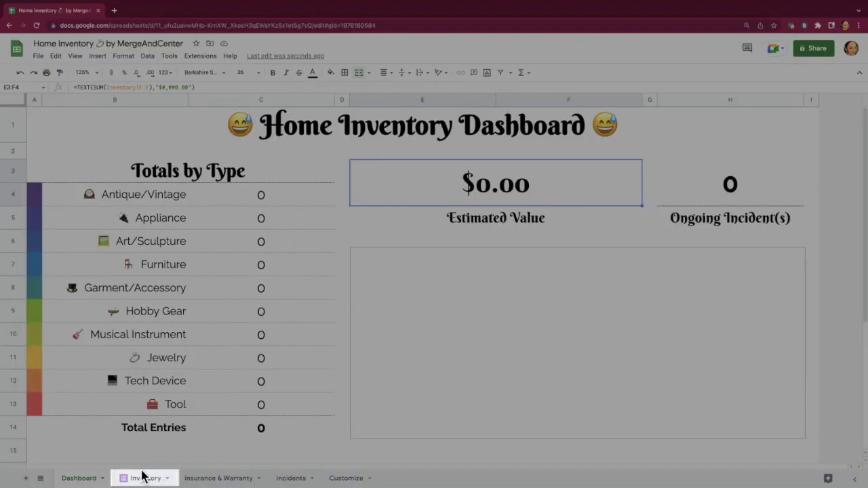
Step: On the Inventory sheet, add 5 empty rows to the table
click(143, 478)
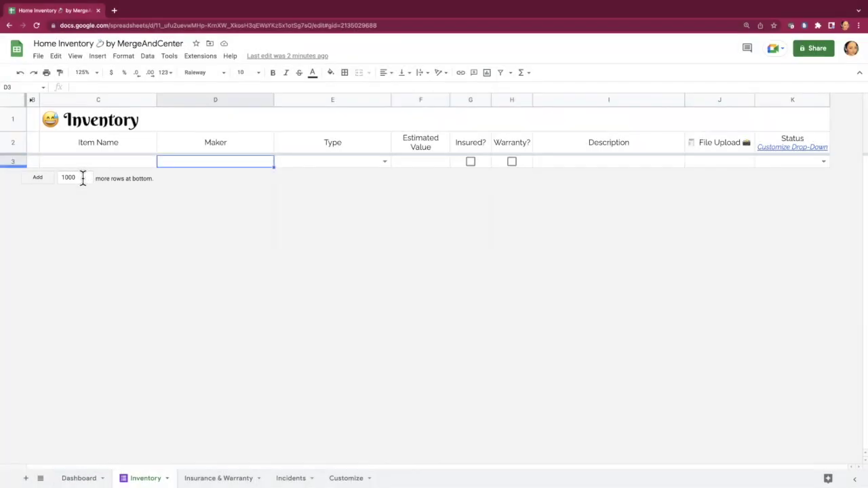
double_click(83, 178)
text(5)
click(37, 178)
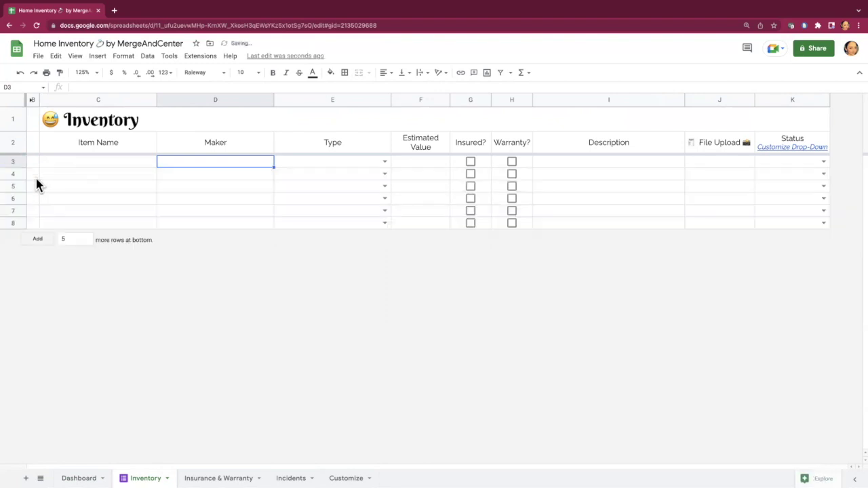
Step: Fill row 3 with a Dean Guitar, Musical Instrument, $400, 'test descrip.', status Great!
click(111, 163)
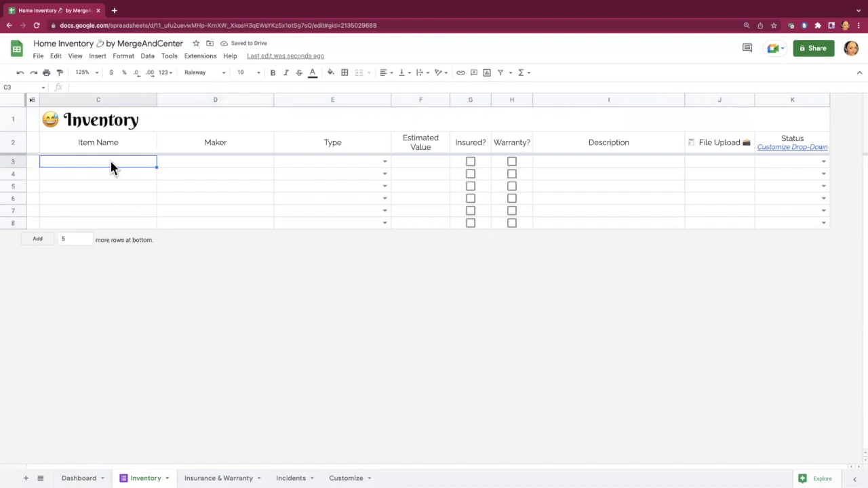
text(Guitar)
key(Tab)
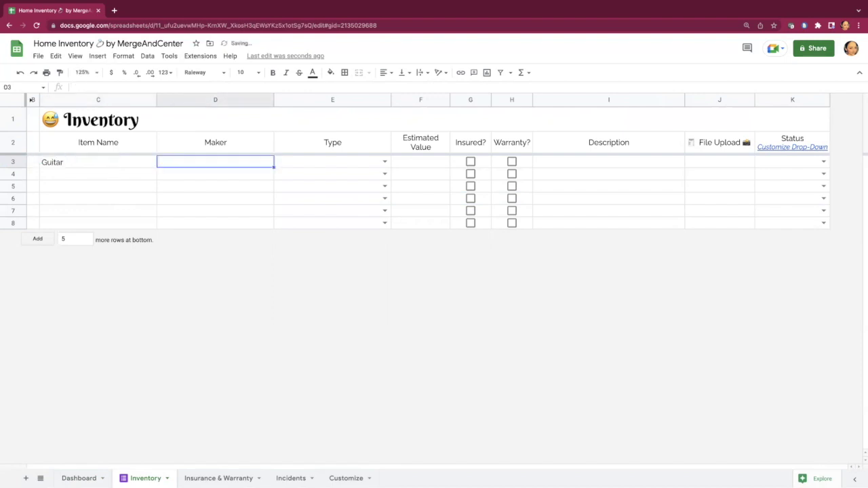
text(Dean)
click(384, 162)
click(335, 257)
text(400)
click(470, 162)
click(512, 161)
text(test descrip.)
click(823, 161)
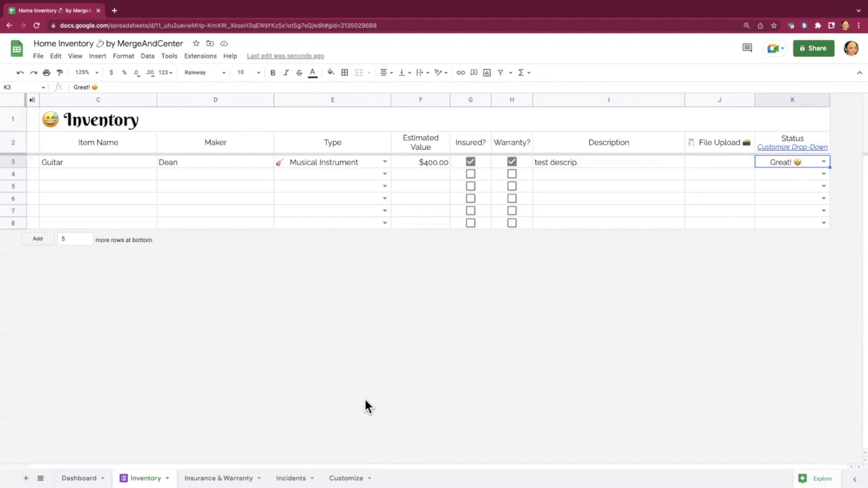
Step: From the Customize sheet, open the live New Inventory Entry form via Tools > Manage form
click(350, 477)
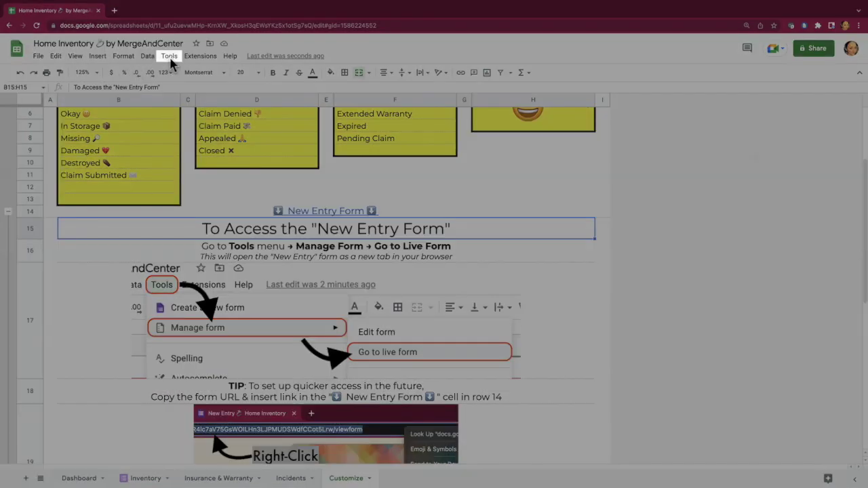
click(169, 56)
mouse_move(232, 88)
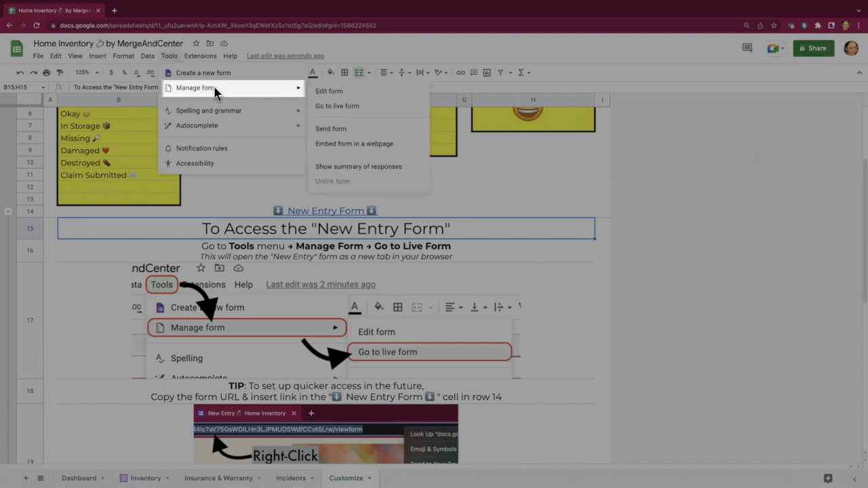
click(351, 107)
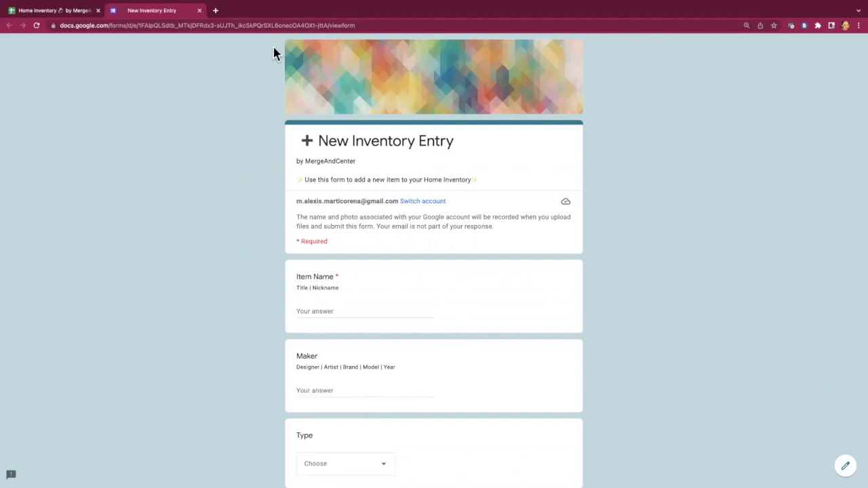
Step: Enter 'Test Item' as the item name and 'Test maker' as the maker
click(254, 28)
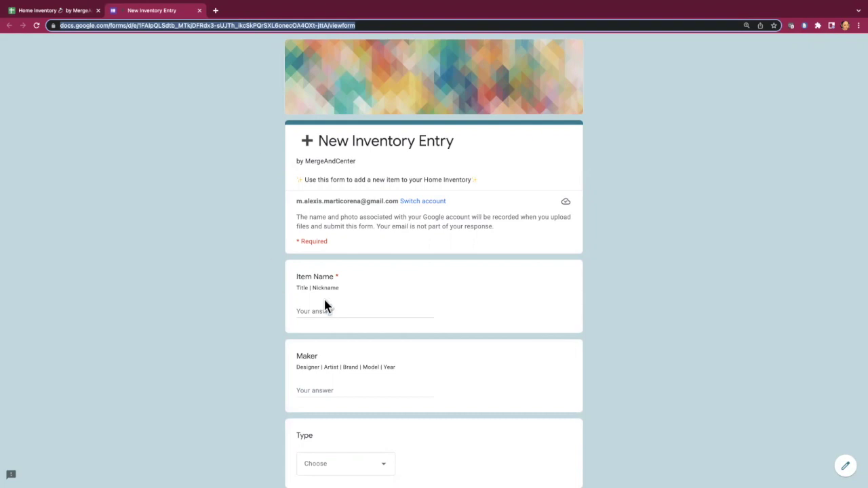
click(344, 308)
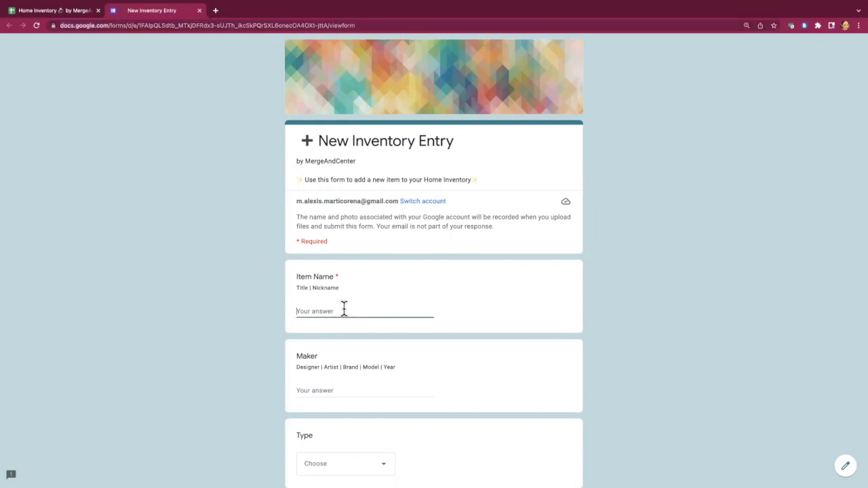
text(Test Item)
scroll(405, 407, down, 2)
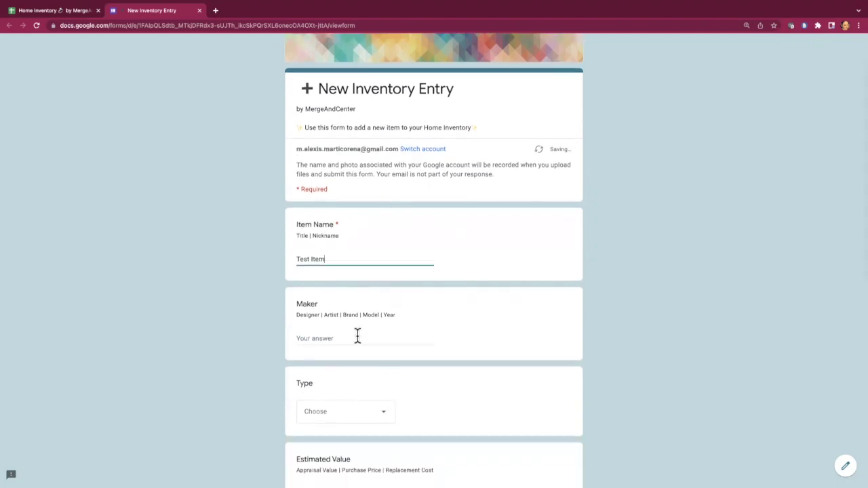
click(364, 338)
text(Test maker)
Step: Choose the item type, mark Insured TRUE and Warranty FALSE, and describe it as 'Test test'
scroll(356, 335, down, 5)
click(300, 109)
click(300, 231)
click(310, 323)
text(Test test)
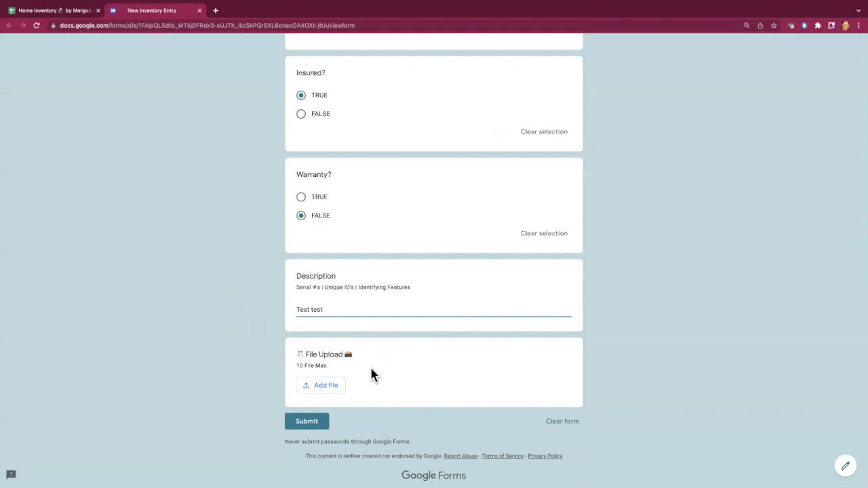
Step: Attach Share Button.png from previously selected files and submit the entry
click(329, 384)
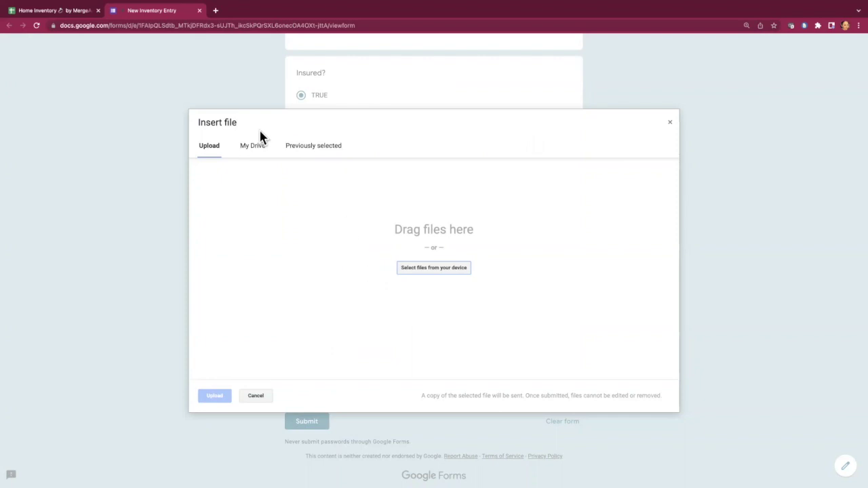
click(302, 148)
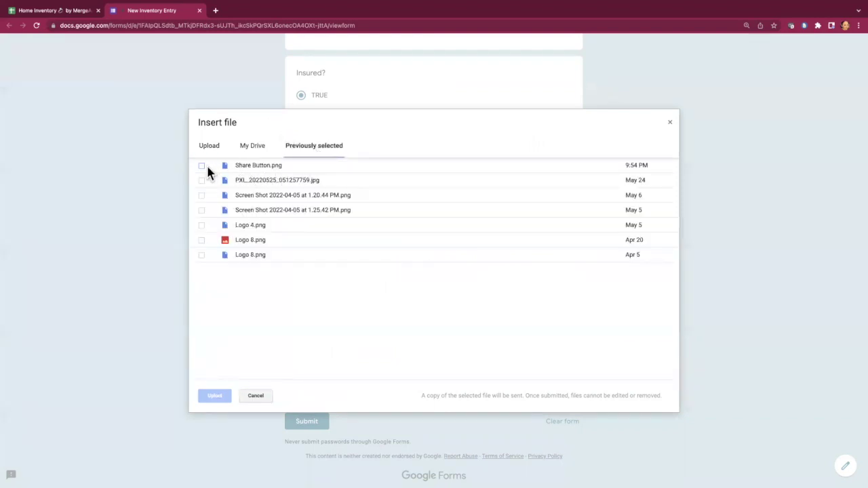
click(202, 166)
click(217, 397)
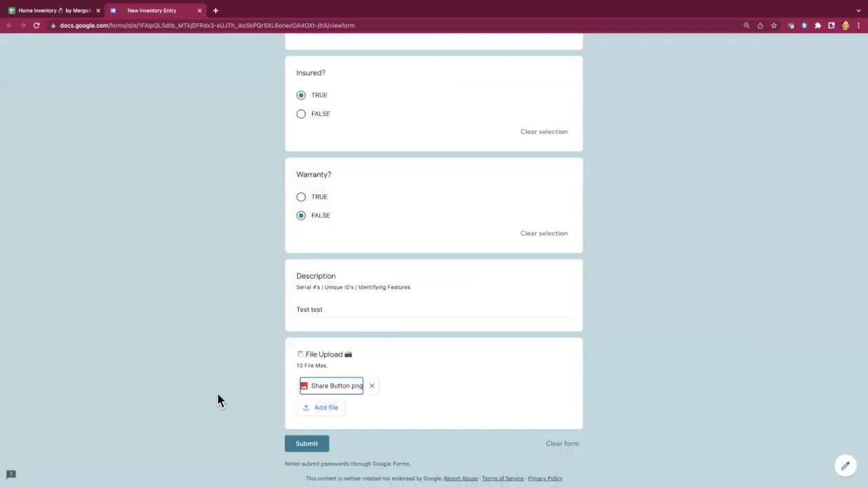
click(312, 444)
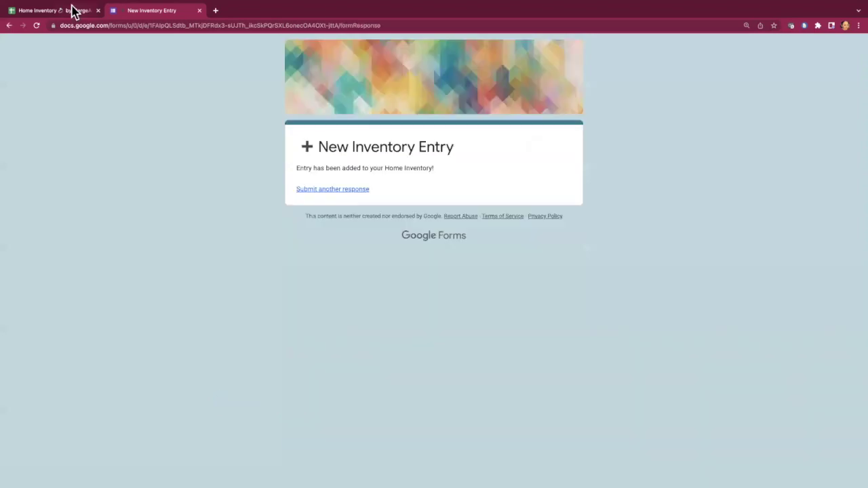
Step: Back on the Inventory sheet, check that Test Item landed in row 3 and Guitar in row 4
click(58, 12)
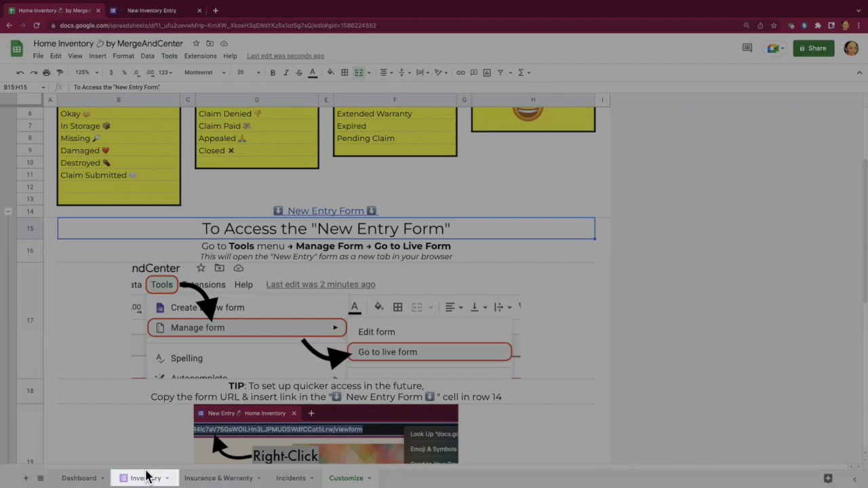
click(145, 477)
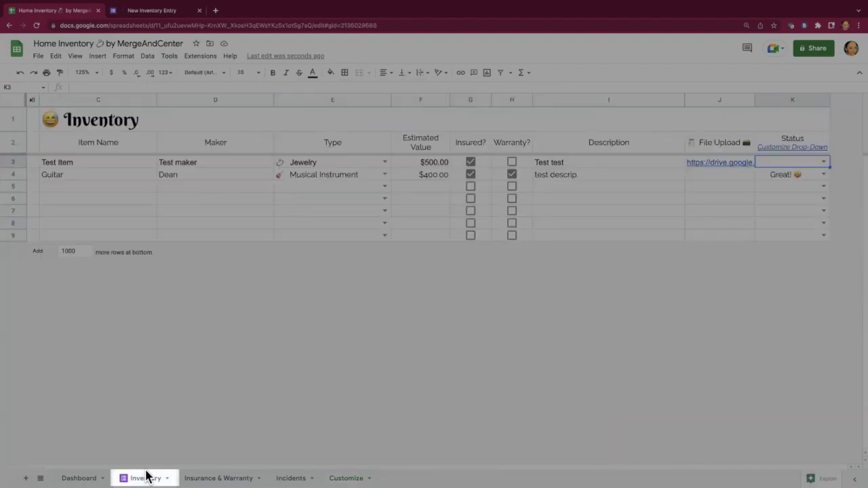
click(86, 169)
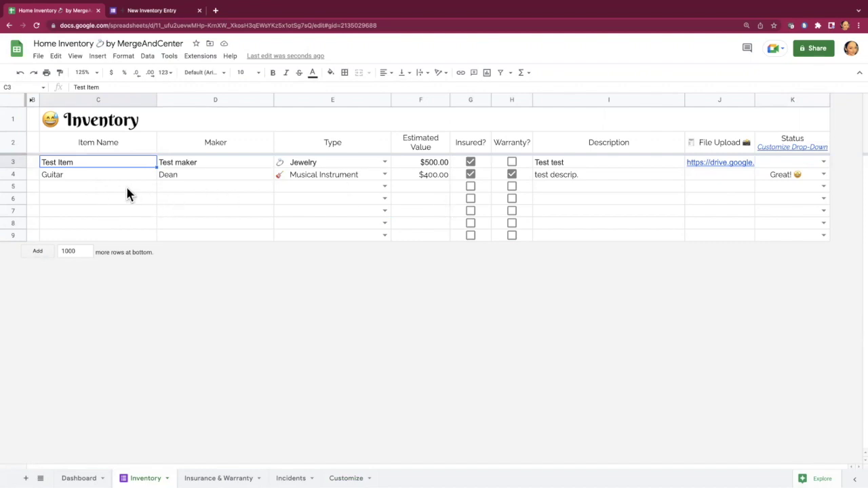
click(75, 173)
click(80, 163)
click(79, 171)
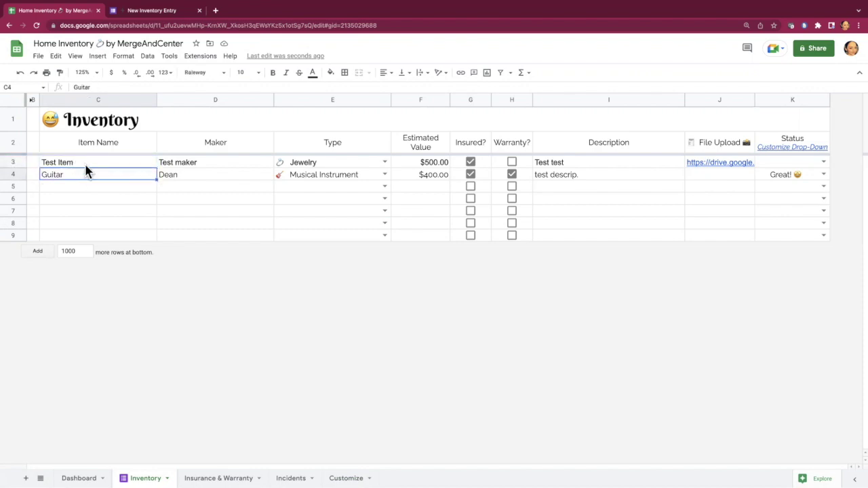
click(87, 164)
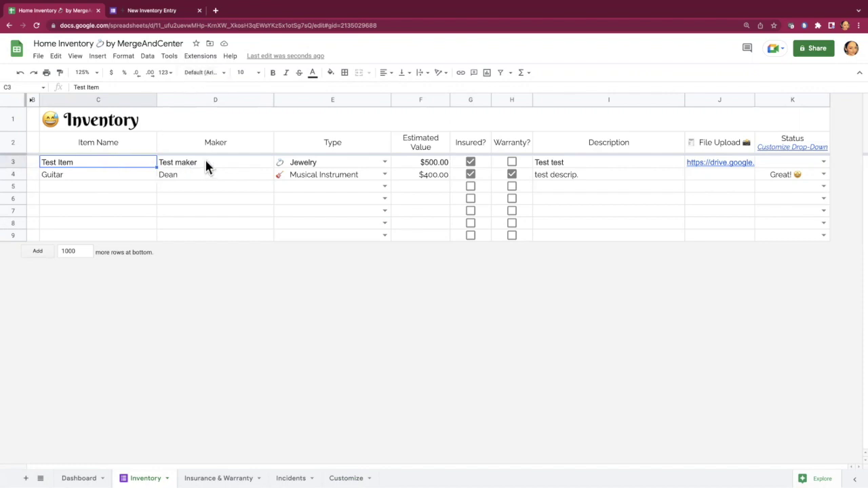
click(13, 162)
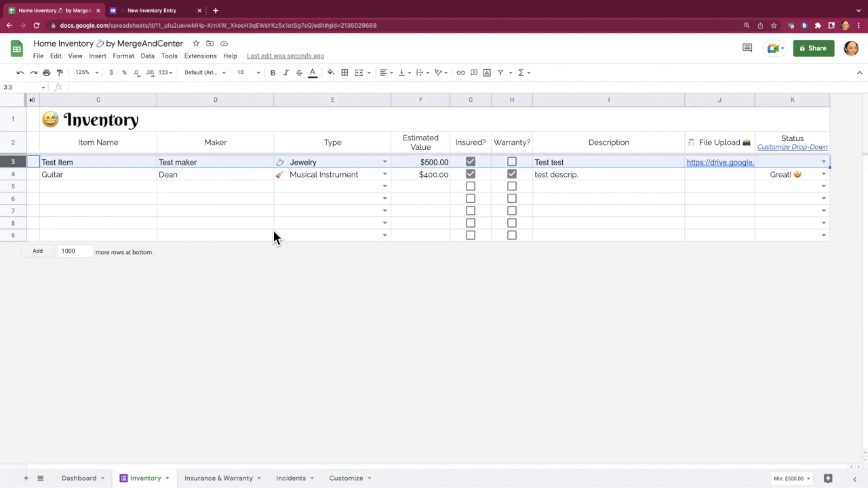
click(108, 175)
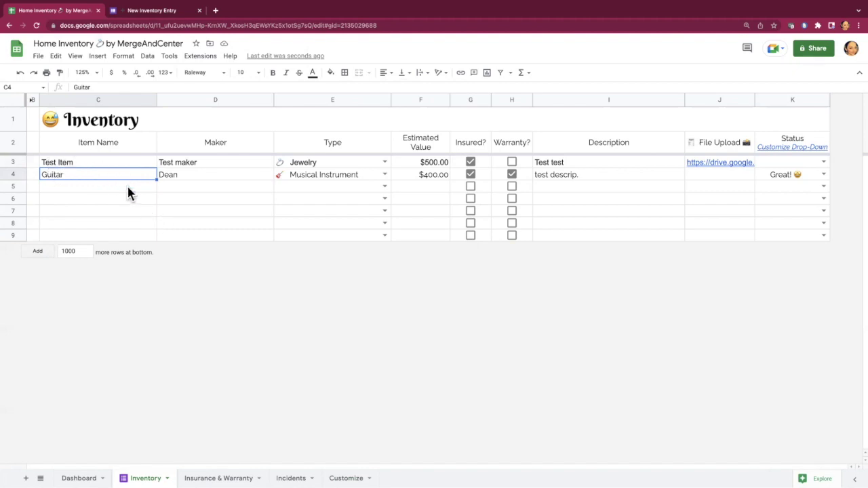
Step: Delete the empty rows 6 through 9
click(13, 236)
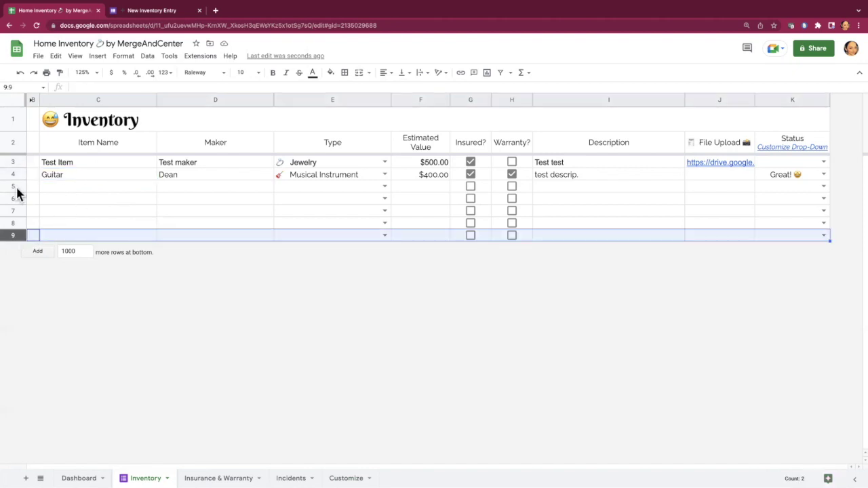
shift+click(15, 200)
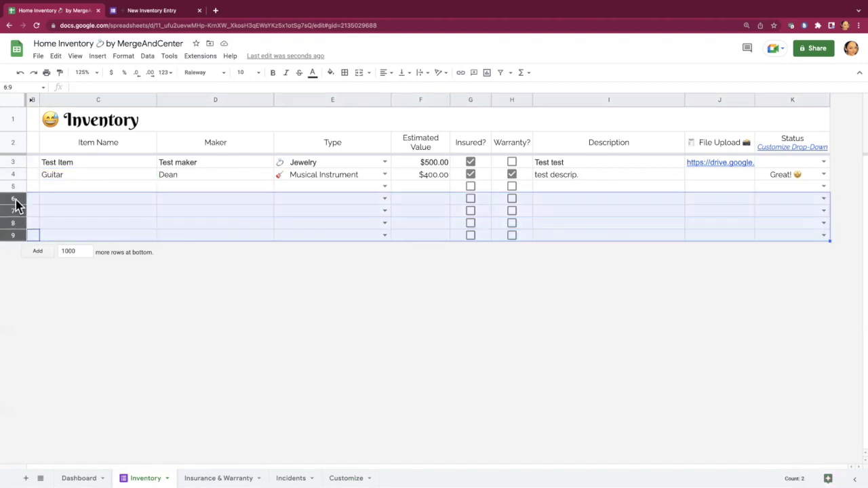
right_click(16, 204)
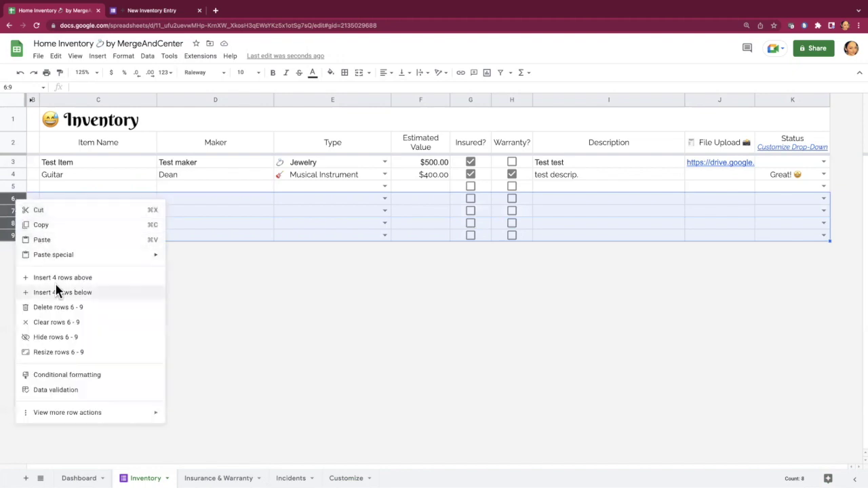
click(58, 307)
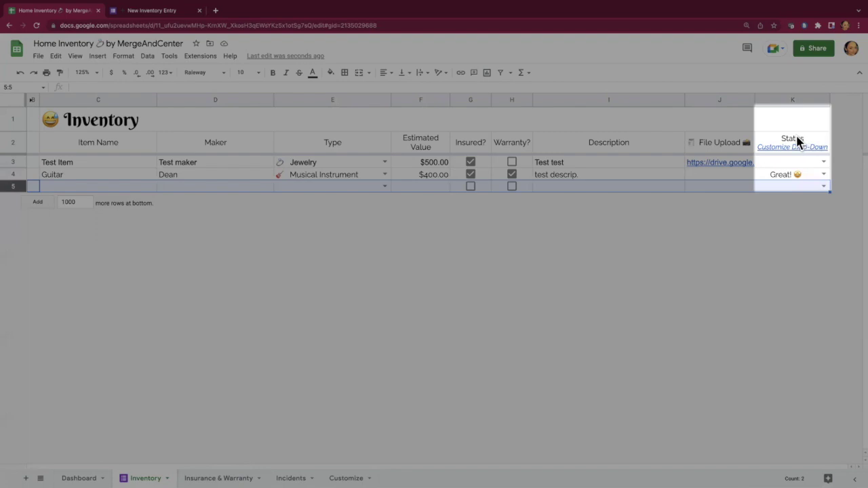
mouse_move(794, 141)
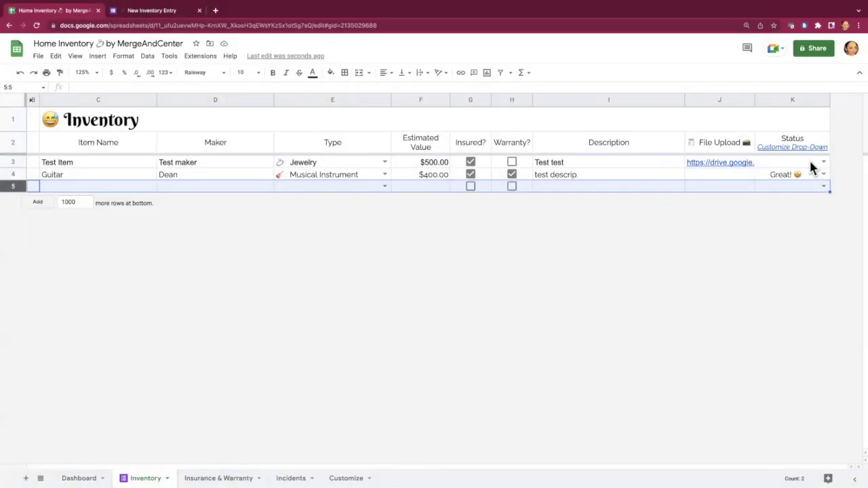
Step: Change Test Item's status in K3 to In Storage
click(824, 162)
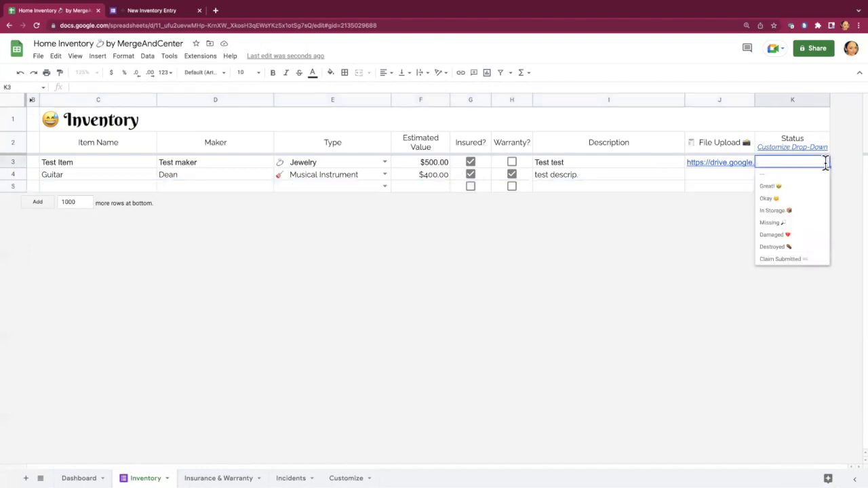
click(797, 213)
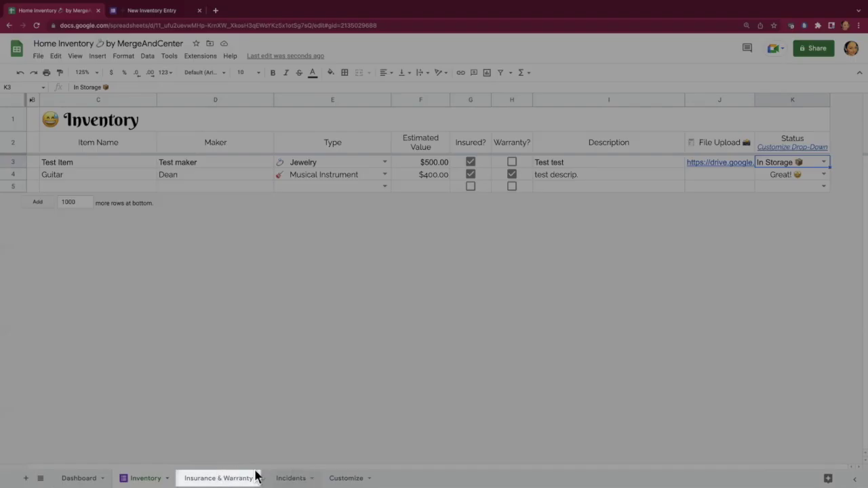
Step: Enter Homeowner's Policy, provider USAA, its policy number and expiry 06/10/2022 in Insurance Policies
click(208, 476)
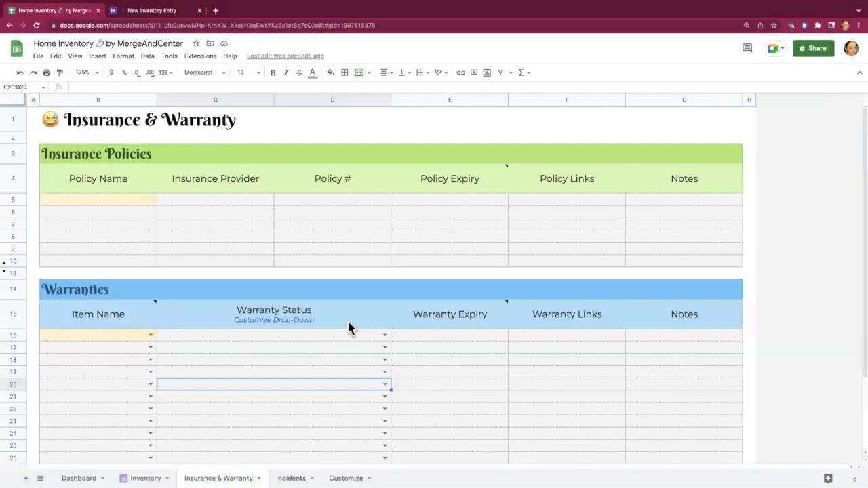
click(113, 200)
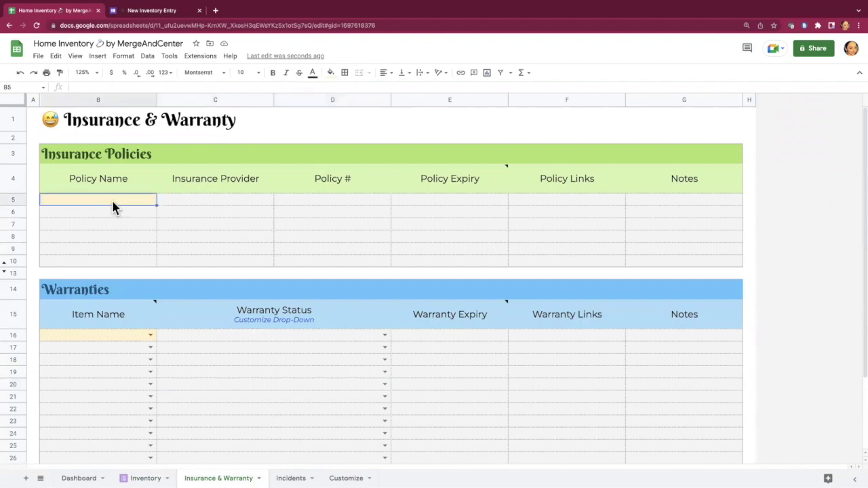
text(Homeowner's Policy)
key(Tab)
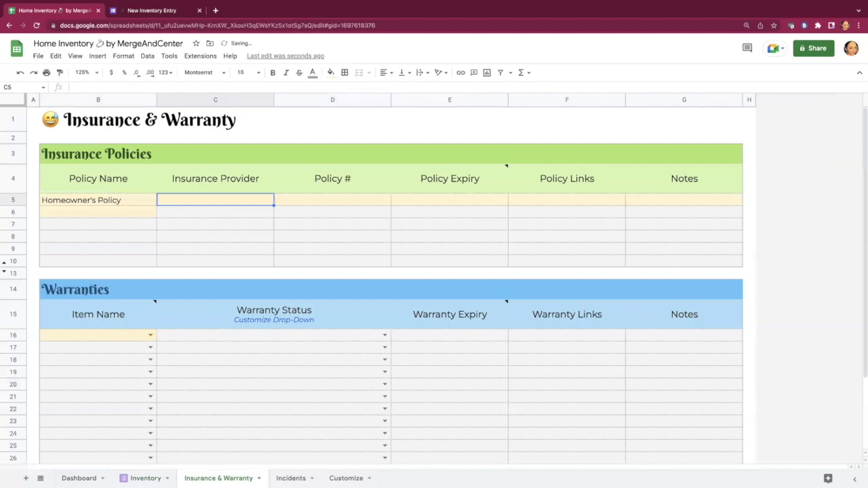
text(USAA)
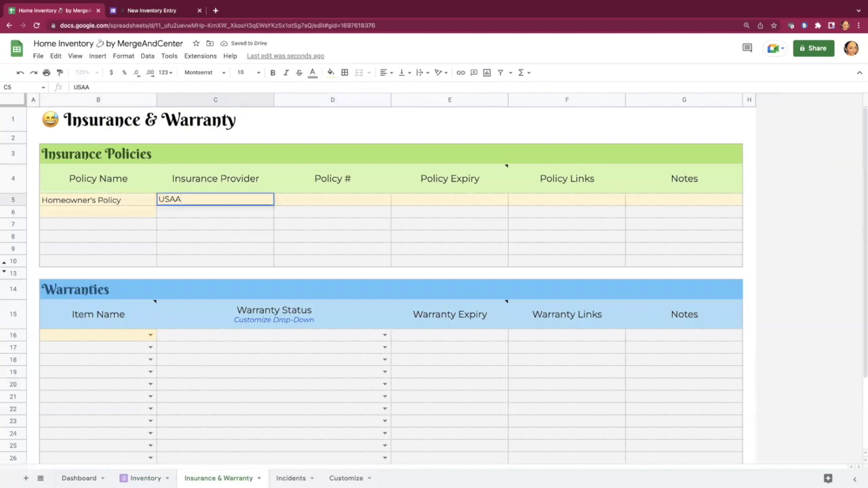
key(Tab)
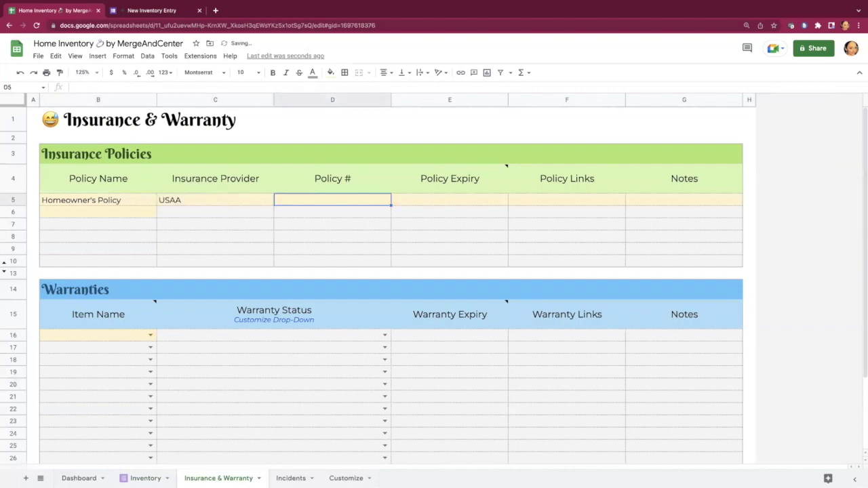
key(Tab)
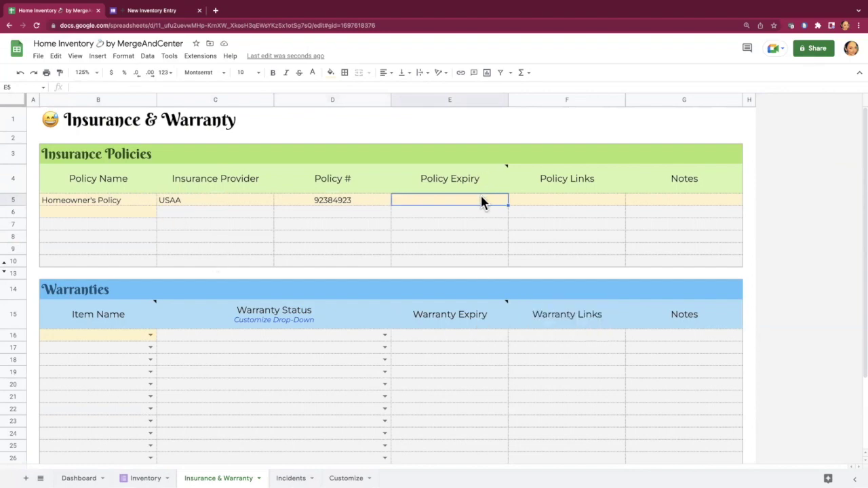
text(06)
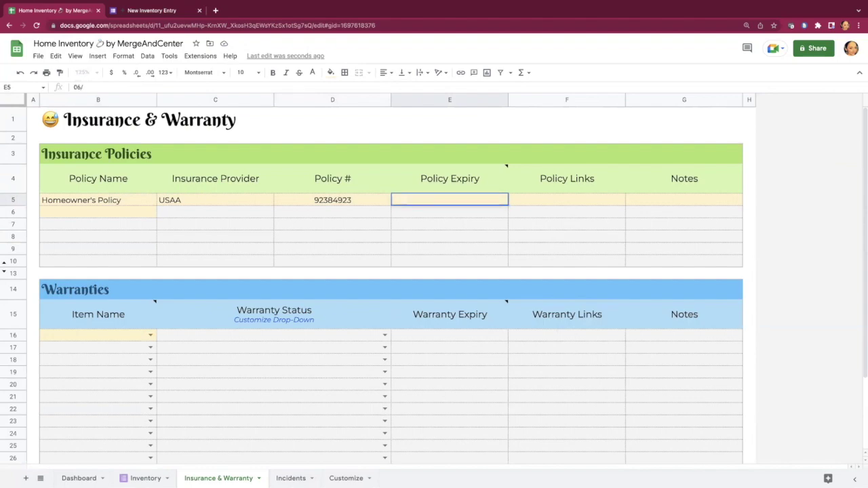
text(/10/2022)
key(Return)
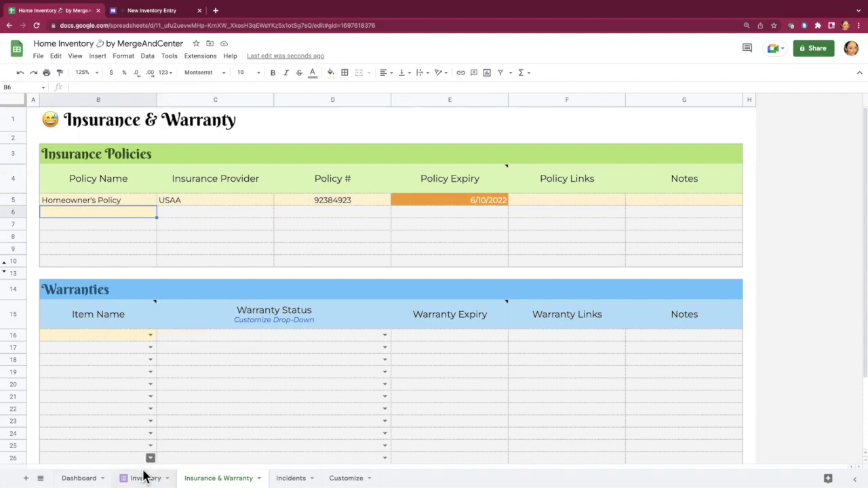
Step: Fill Warranties row 16 with item Guitar and status Under Warranty
click(150, 335)
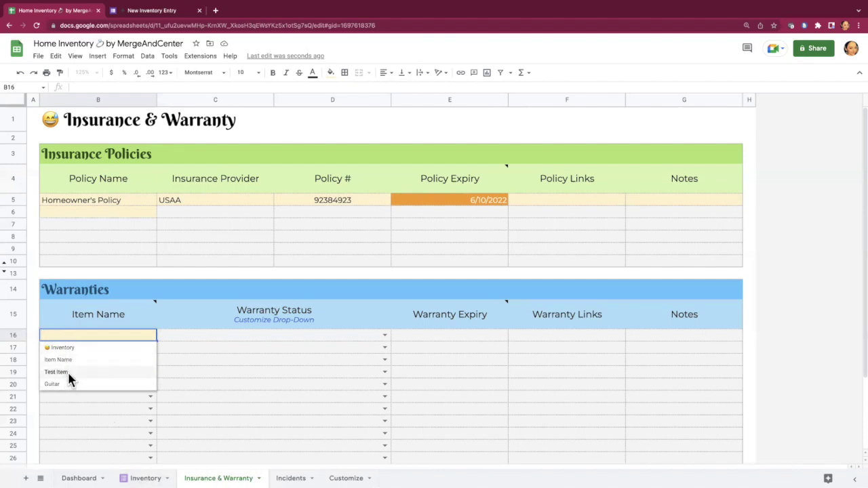
click(52, 384)
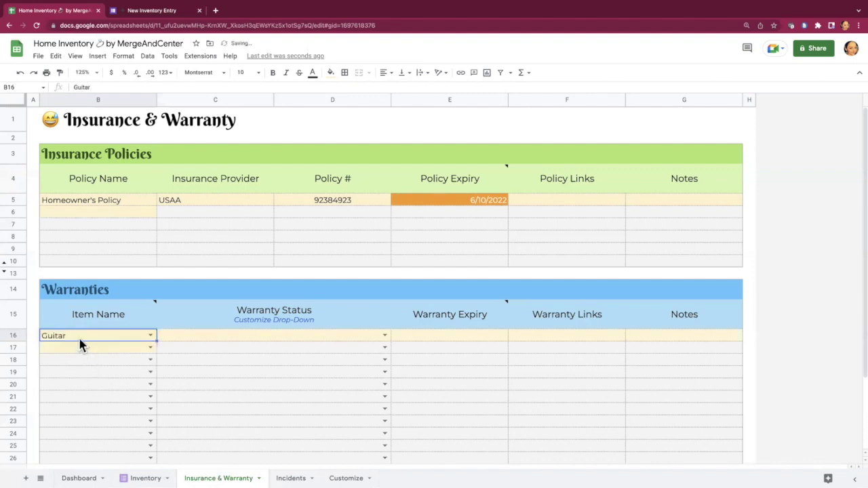
click(384, 335)
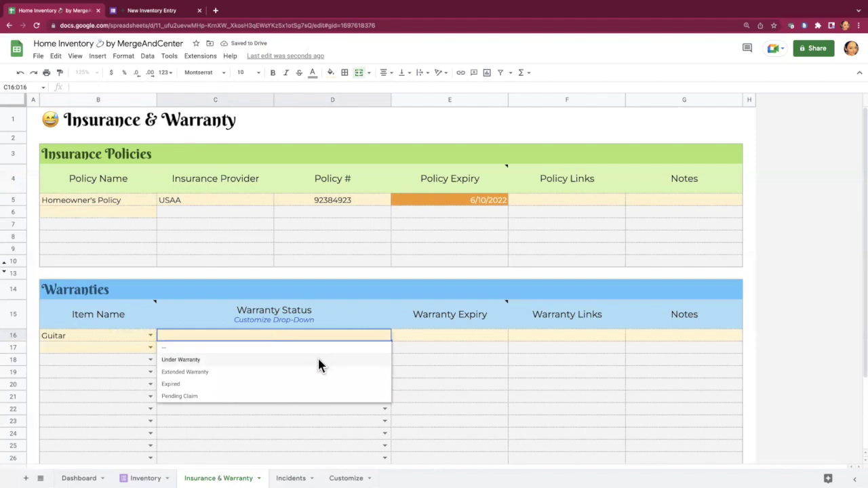
click(318, 356)
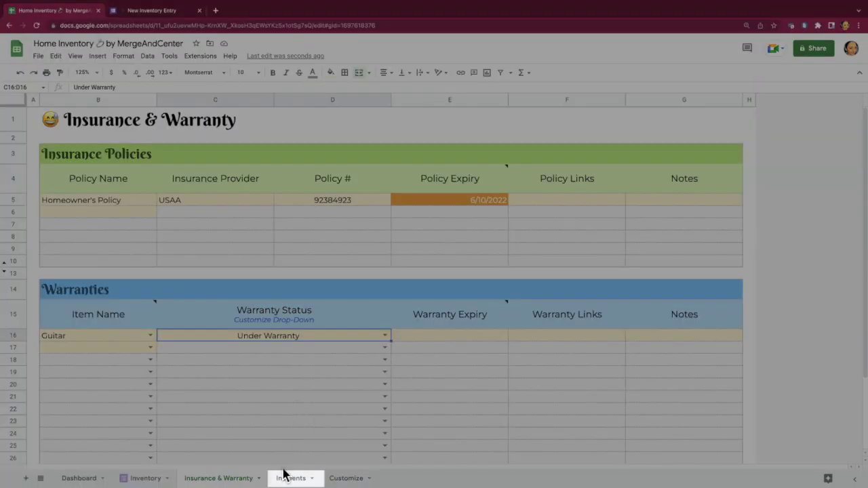
Step: On the Incidents sheet, enter Water Damage in B5 and set its type to USAA
click(291, 478)
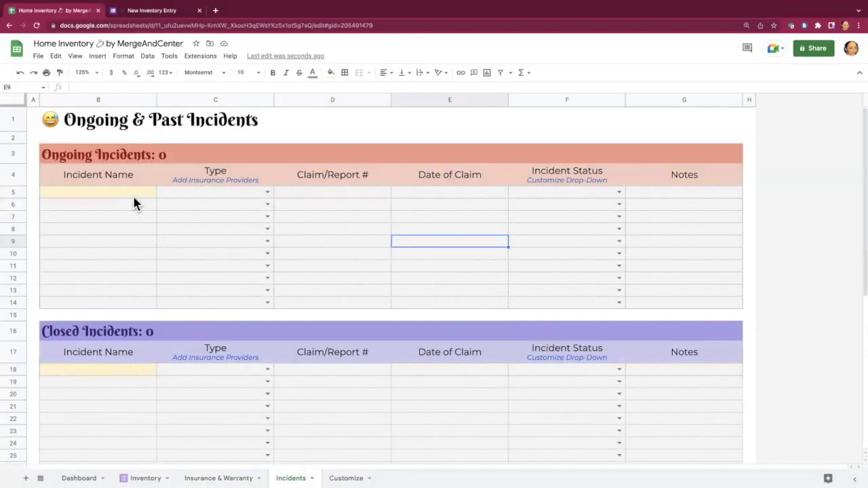
click(132, 192)
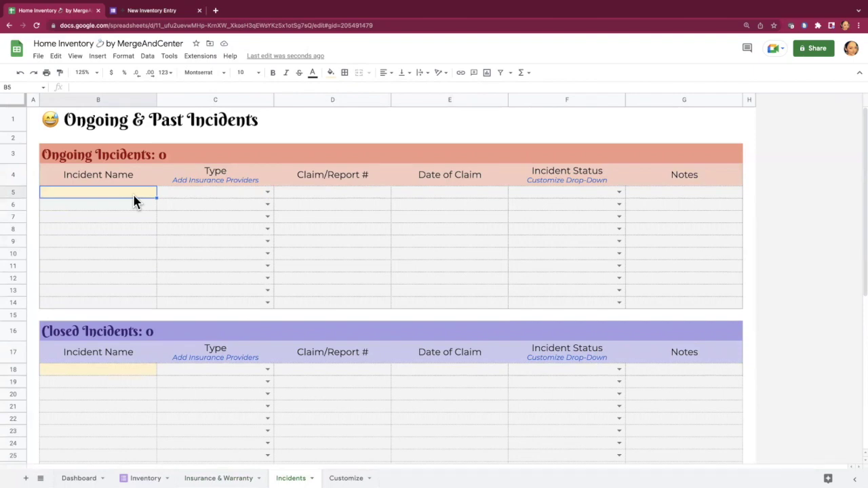
text(Wate)
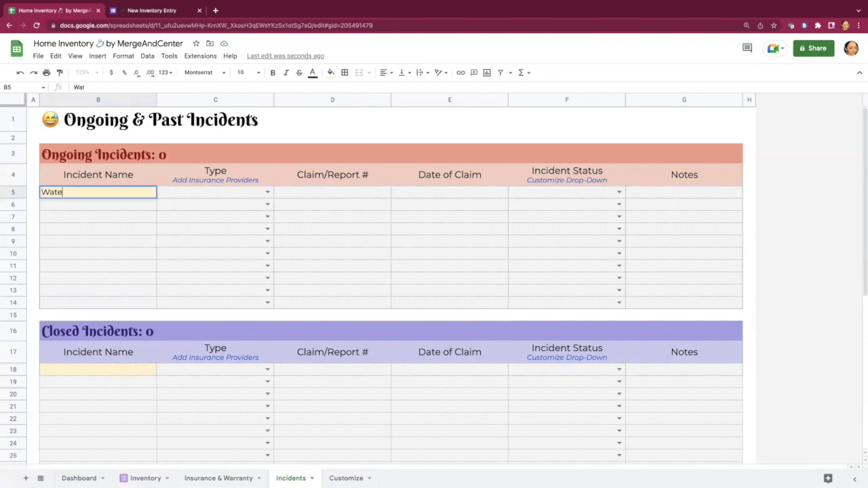
text(r Damage)
click(268, 194)
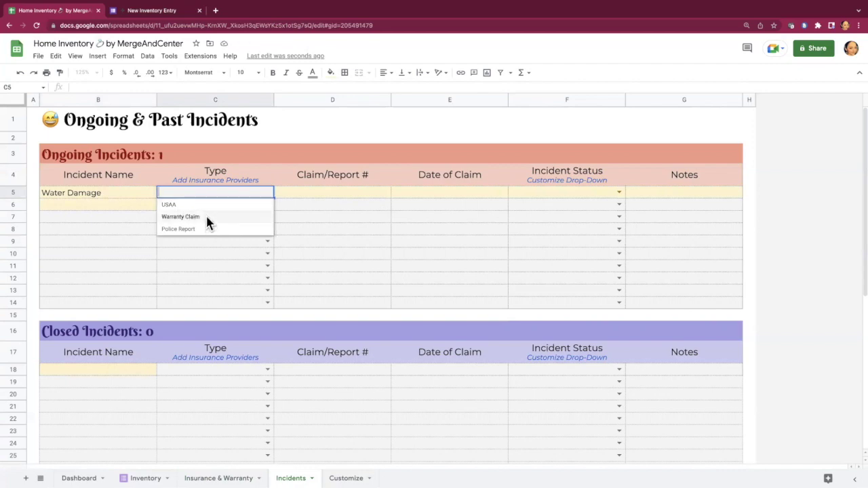
click(180, 203)
mouse_move(230, 181)
key(Down)
key(Down)
key(Down)
key(Down)
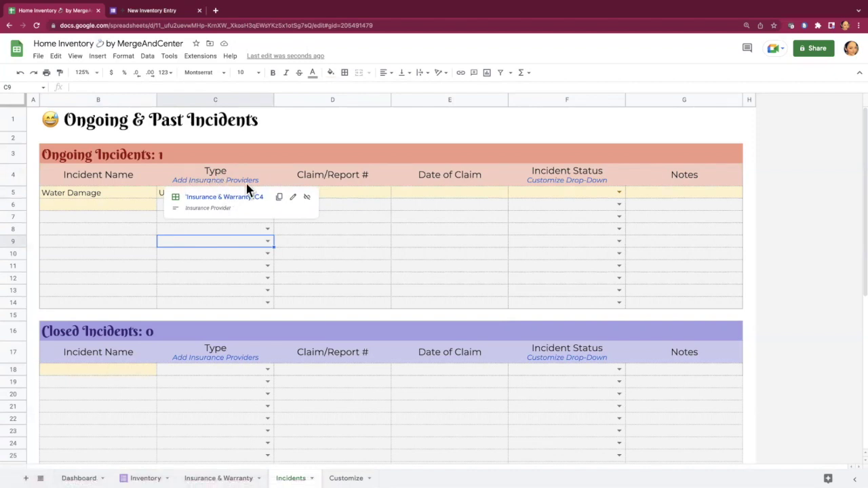
Step: Add Geico as a new entry in the Insurance Provider list
click(237, 196)
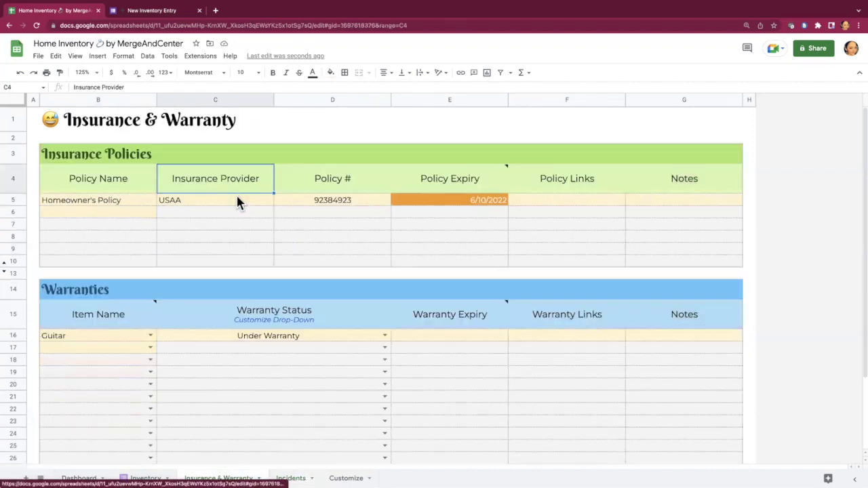
click(198, 213)
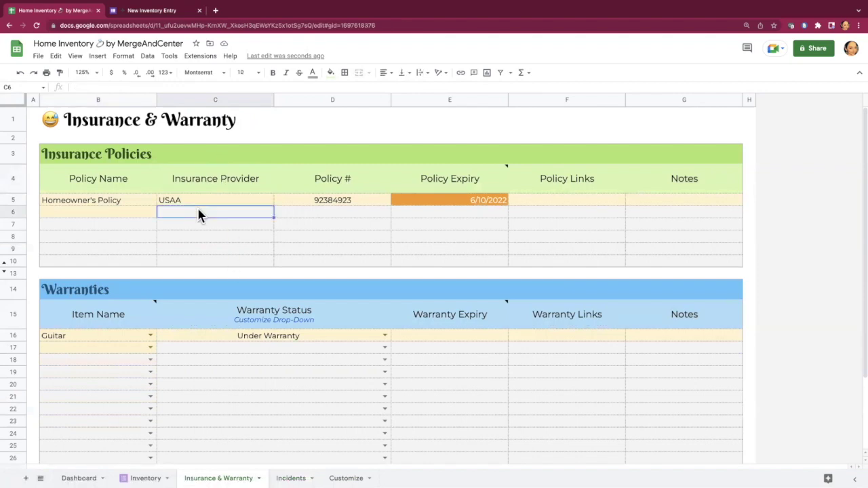
text(Geico)
key(Tab)
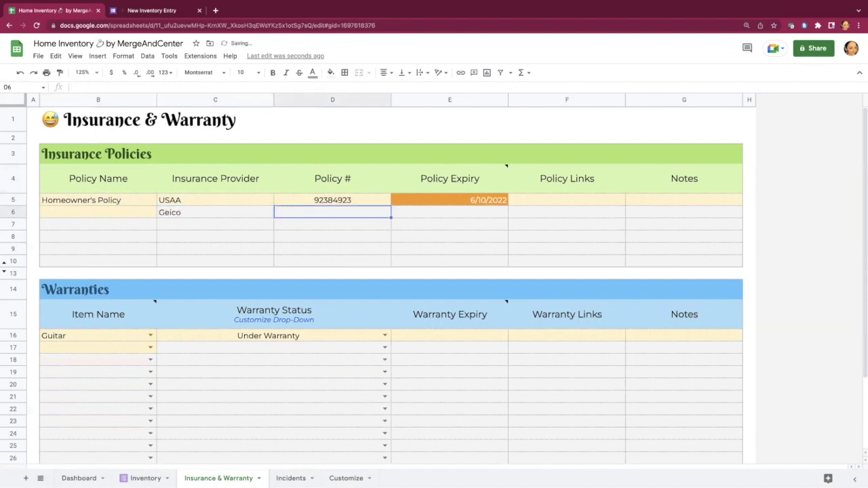
Step: Set the second incident's type to Geico and Water Damage's status to Claim Paid
click(289, 478)
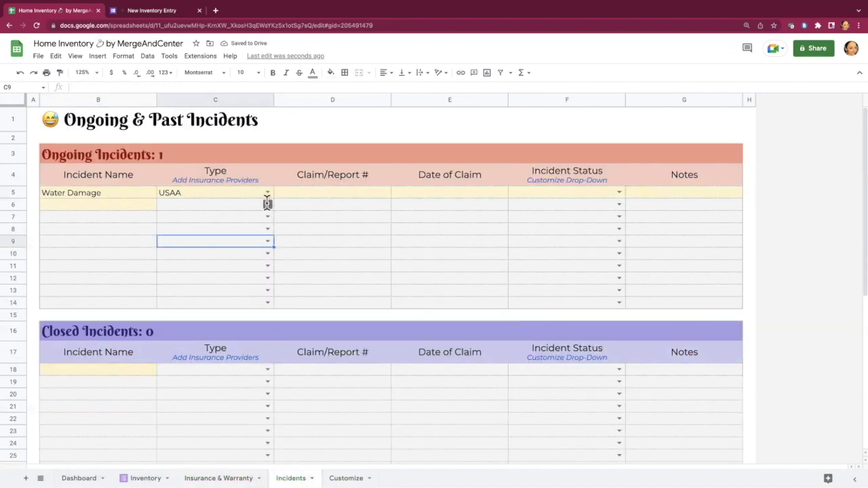
click(268, 204)
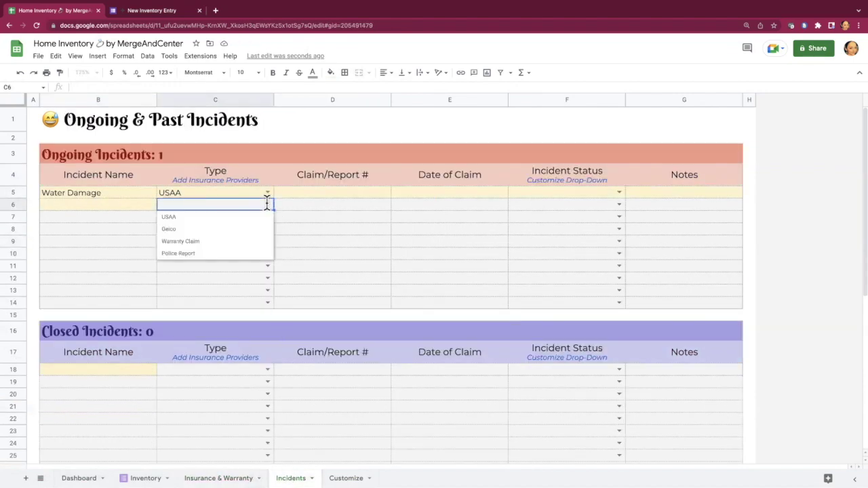
click(200, 228)
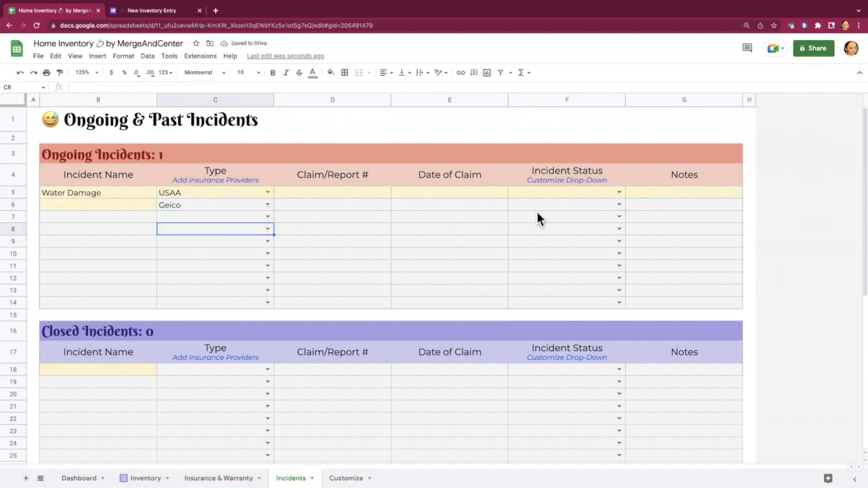
click(618, 192)
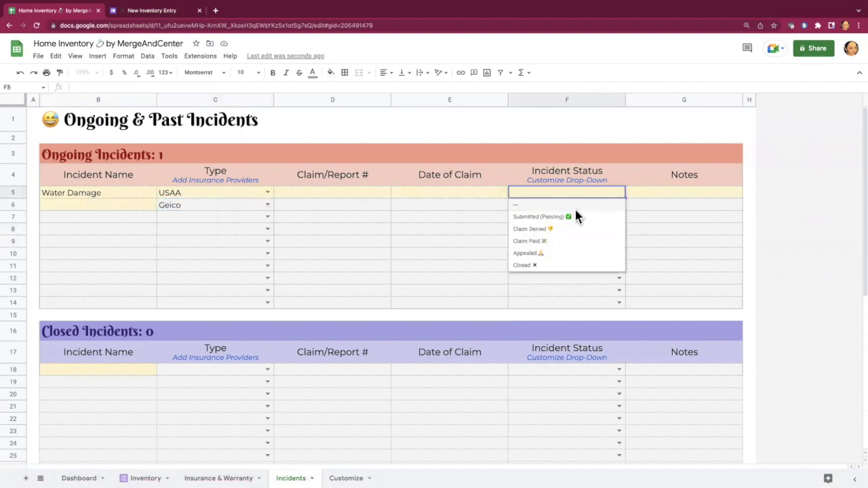
click(580, 214)
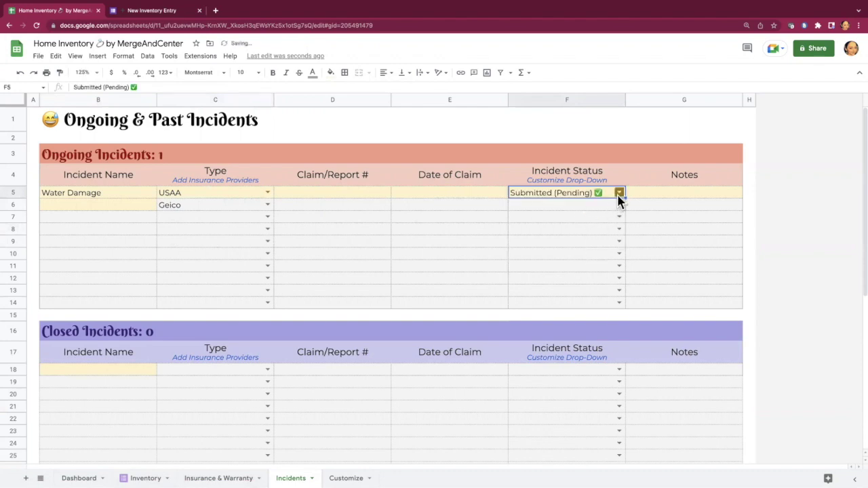
click(618, 193)
click(581, 242)
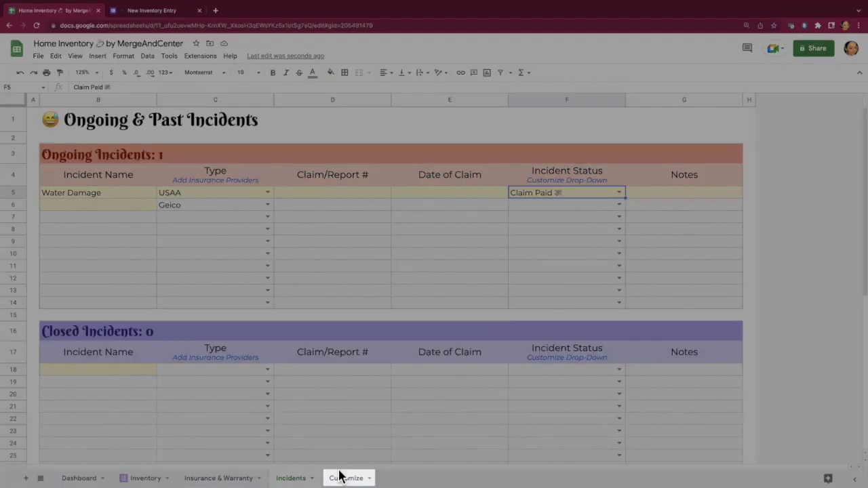
Step: Change the Customize sheet's personality emoji to the nerd face, then follow Item Status to Inventory!K2
click(344, 478)
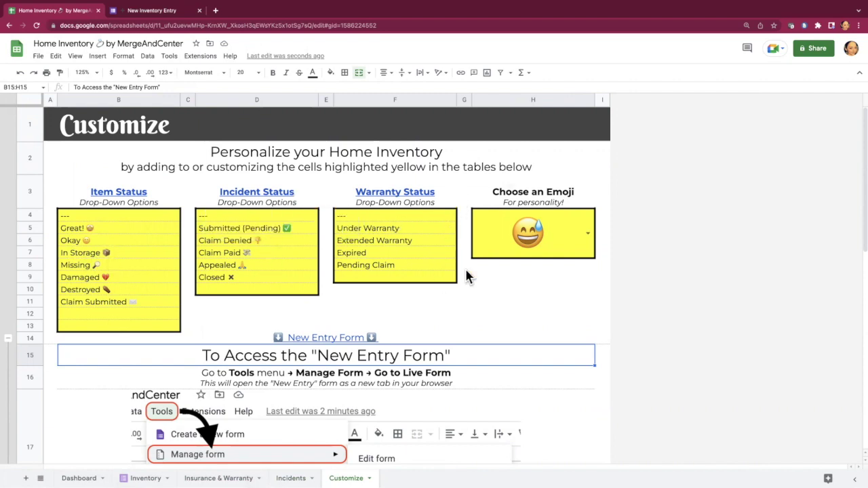
click(587, 232)
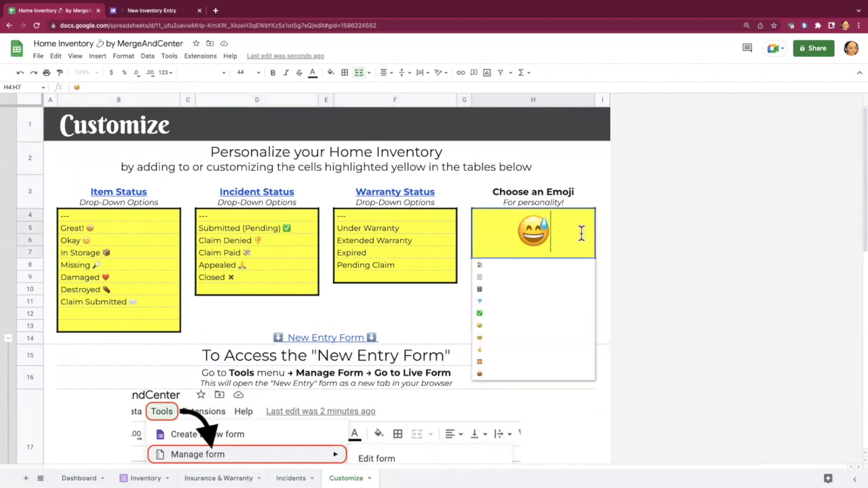
click(515, 340)
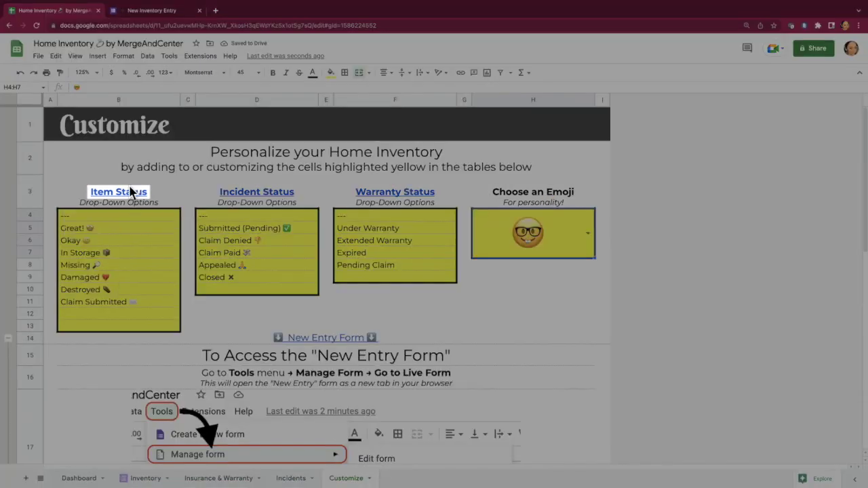
mouse_move(123, 196)
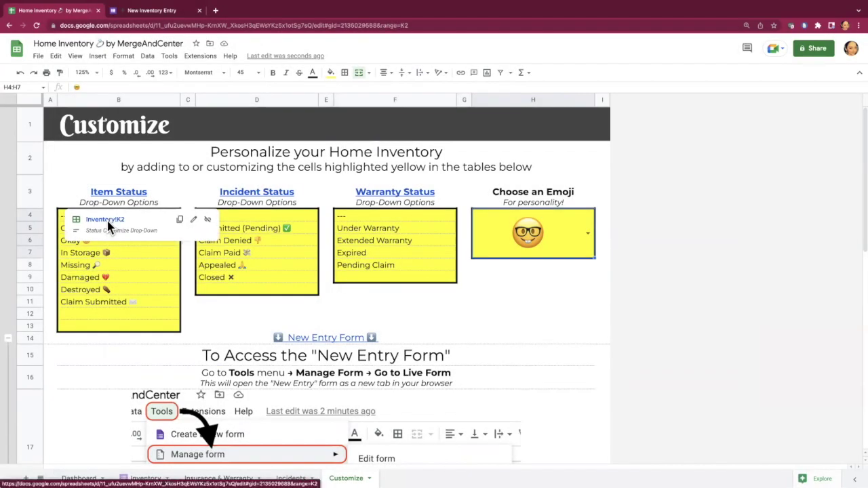
click(106, 221)
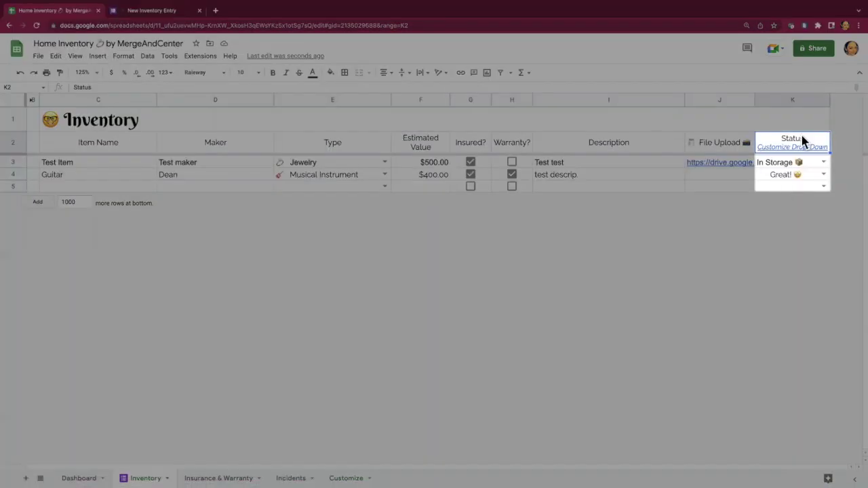
Step: Check the Guitar item's status dropdown in K4 and close it unchanged
mouse_move(802, 140)
click(823, 174)
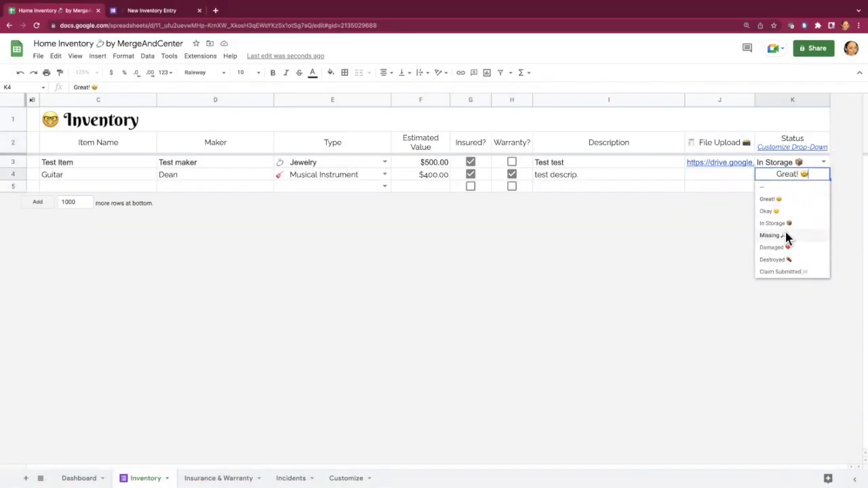
click(744, 173)
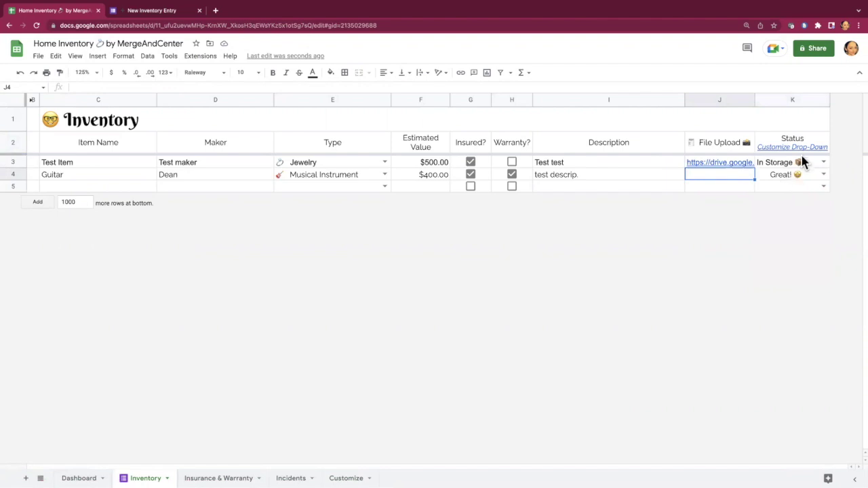
Step: Follow K2's link to Customize!B3, then the Incident Status link to Incidents!F4
mouse_move(800, 146)
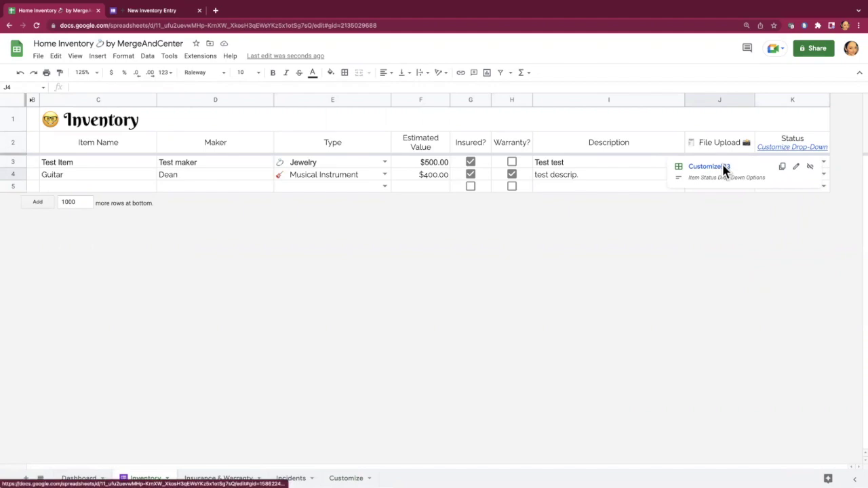
click(722, 167)
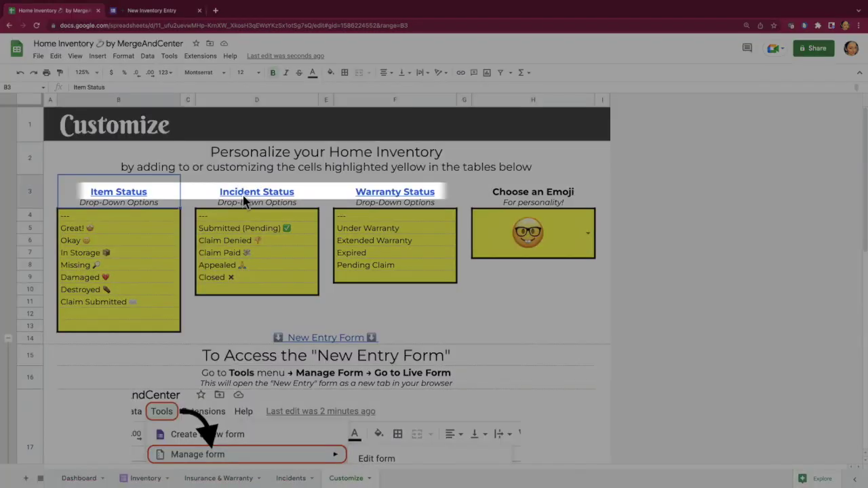
mouse_move(249, 198)
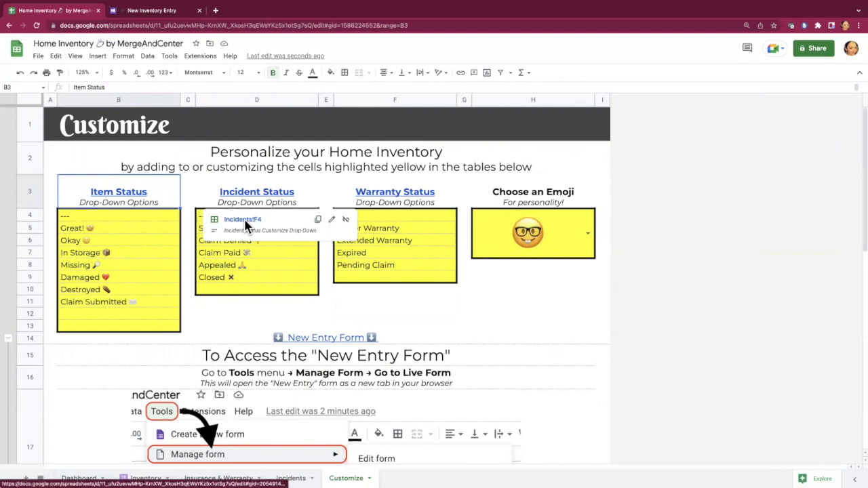
click(246, 224)
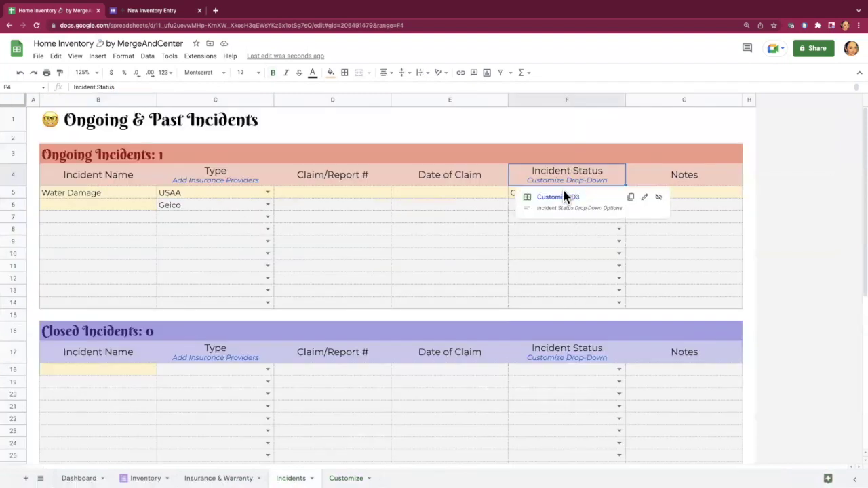
Step: Jump back to Customize!D3 and scroll through the New Entry Form instructions and tip
click(562, 196)
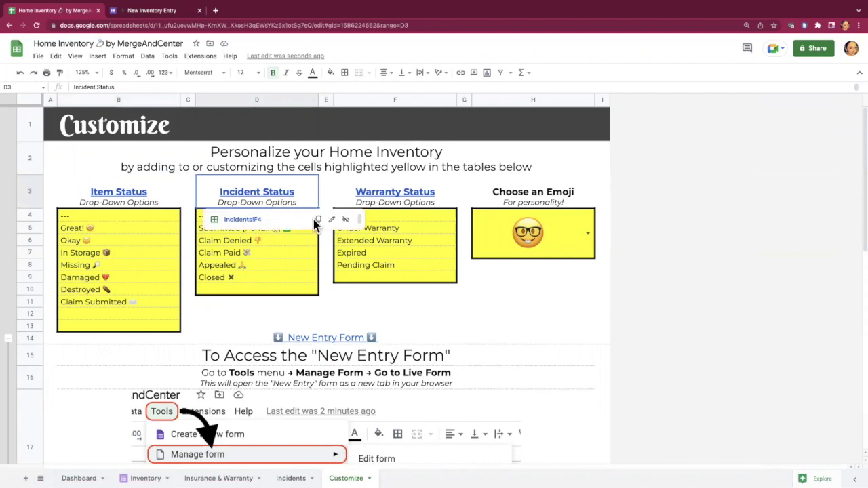
scroll(141, 372, down, 3)
scroll(140, 368, down, 3)
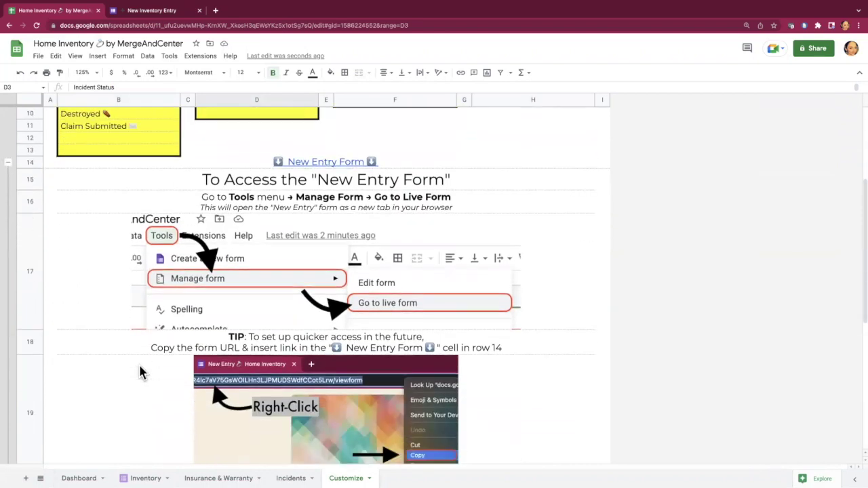
scroll(392, 199, down, 1)
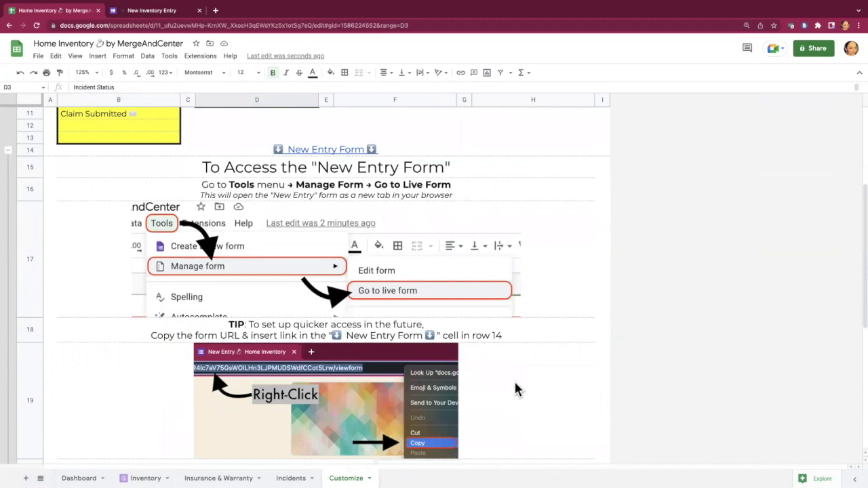
scroll(515, 383, down, 5)
scroll(516, 390, up, 4)
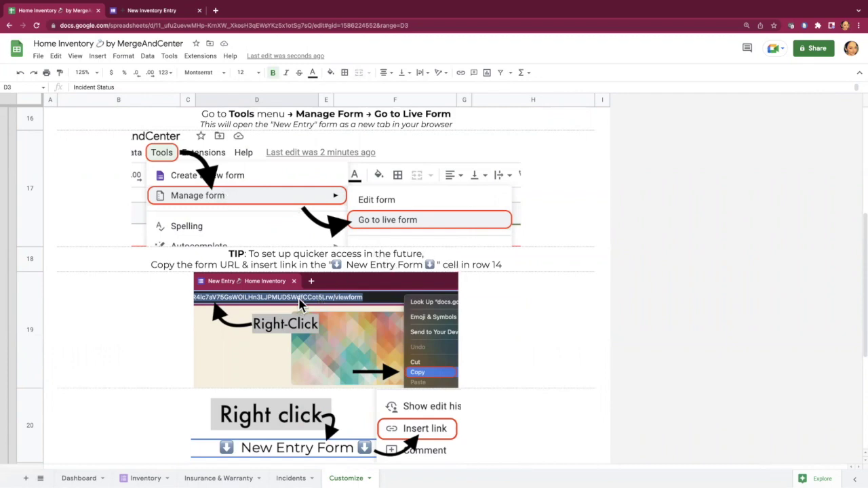
scroll(299, 305, up, 1)
click(328, 150)
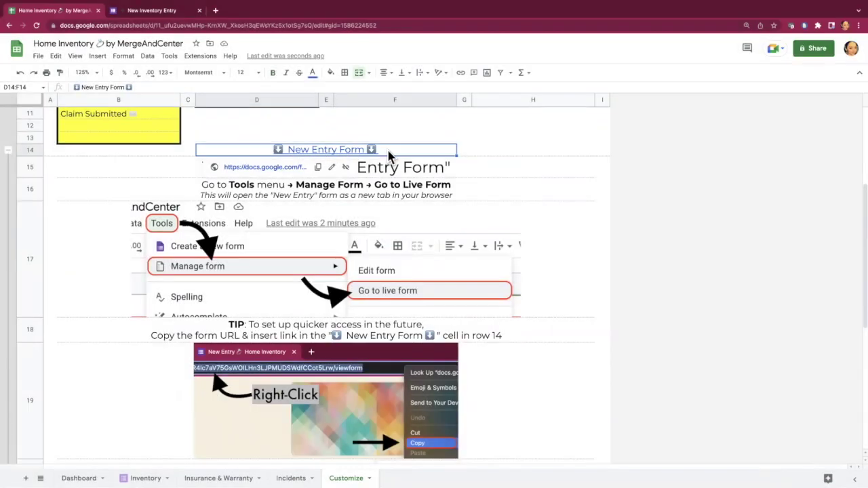
right_click(390, 155)
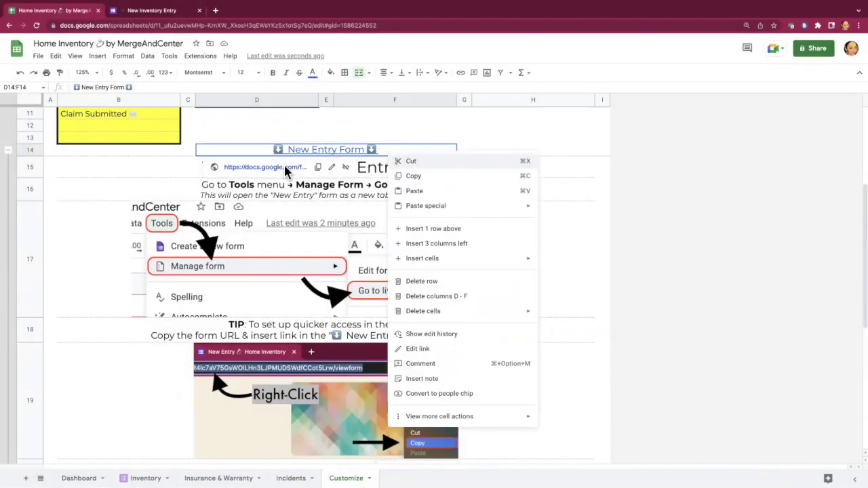
click(438, 365)
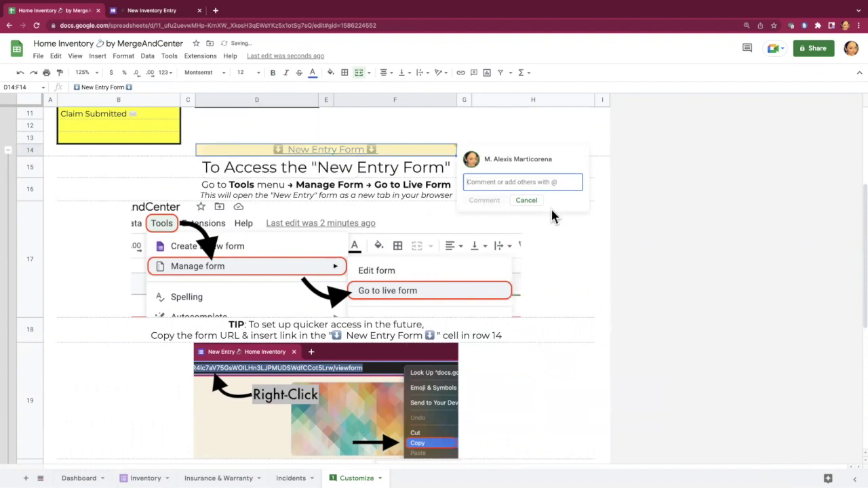
click(526, 200)
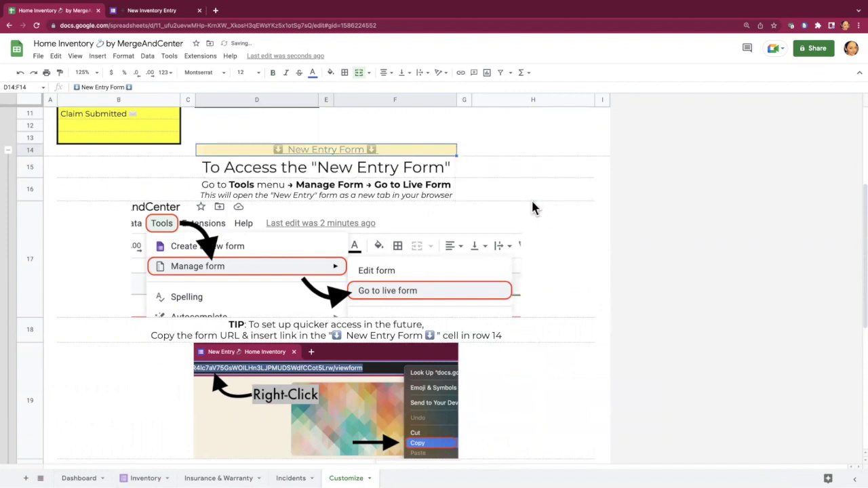
right_click(385, 150)
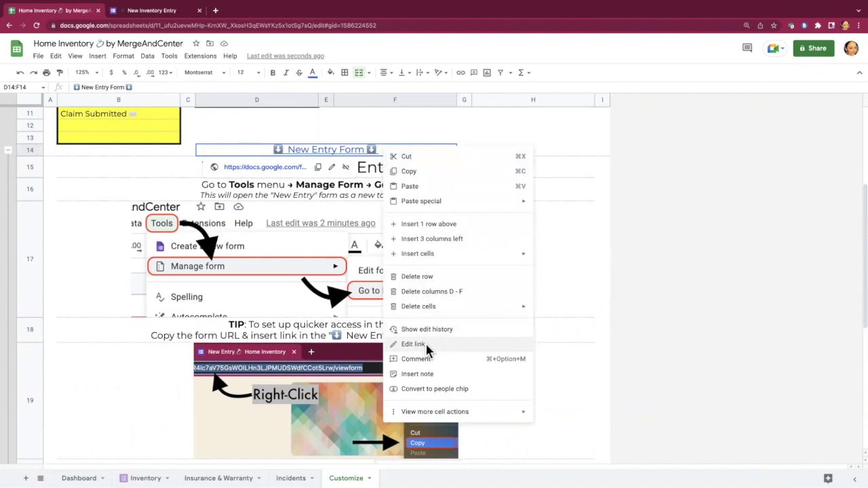
click(546, 293)
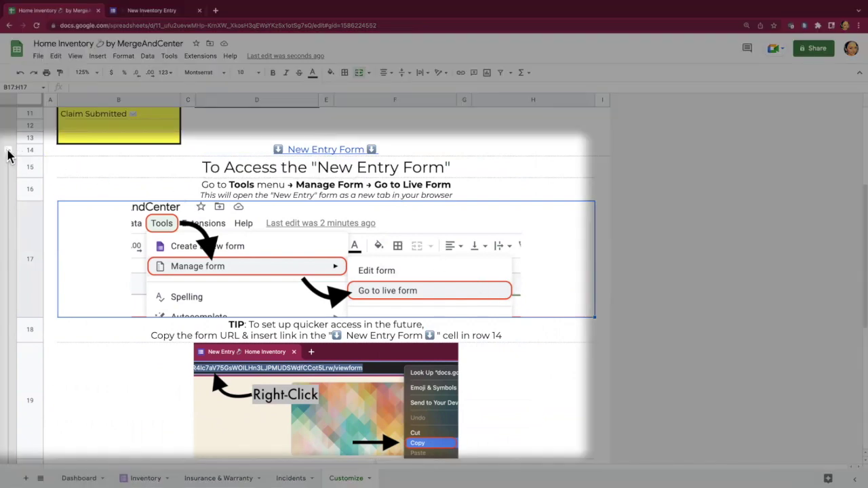
Step: Collapse the New Entry Form instruction rows 15–22 on Customize, then view the Dashboard
click(8, 151)
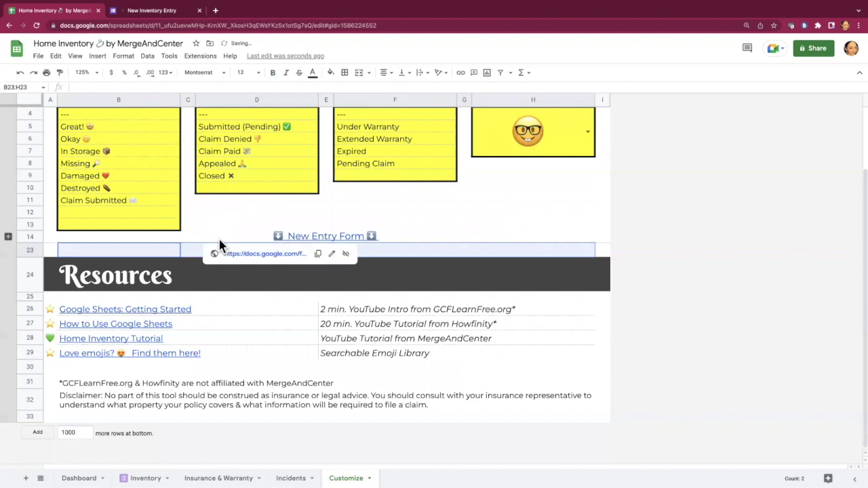
scroll(220, 246, up, 3)
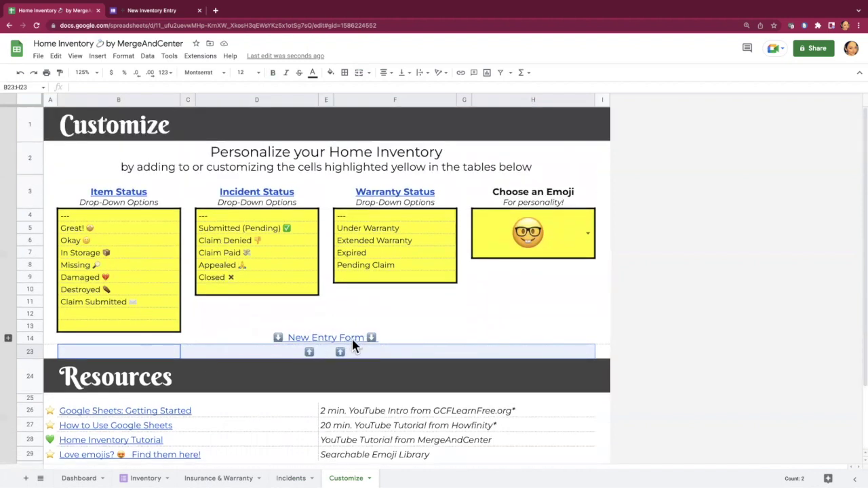
click(8, 338)
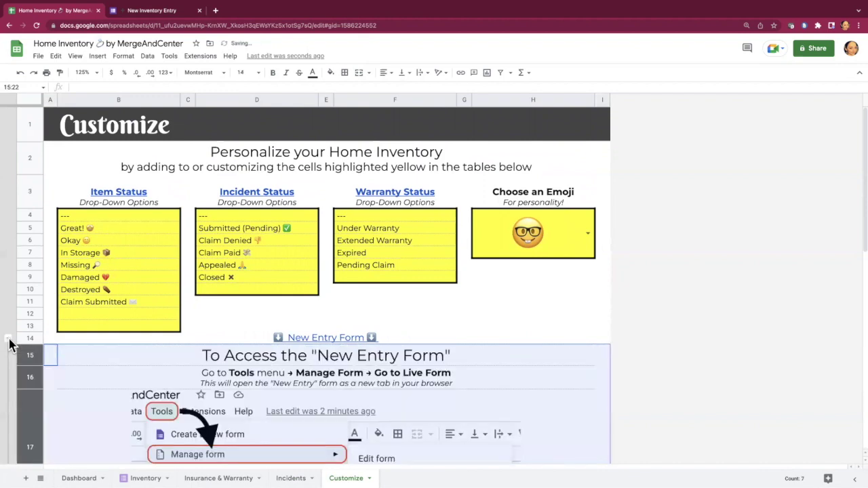
click(8, 339)
click(560, 319)
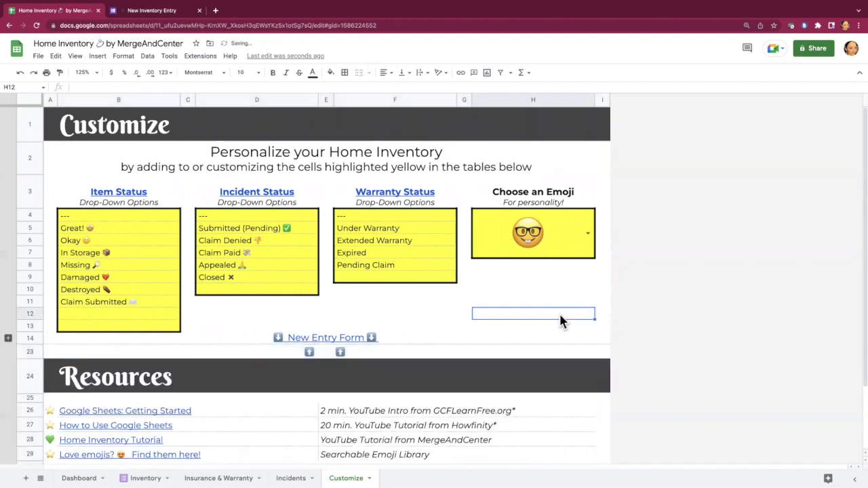
click(90, 476)
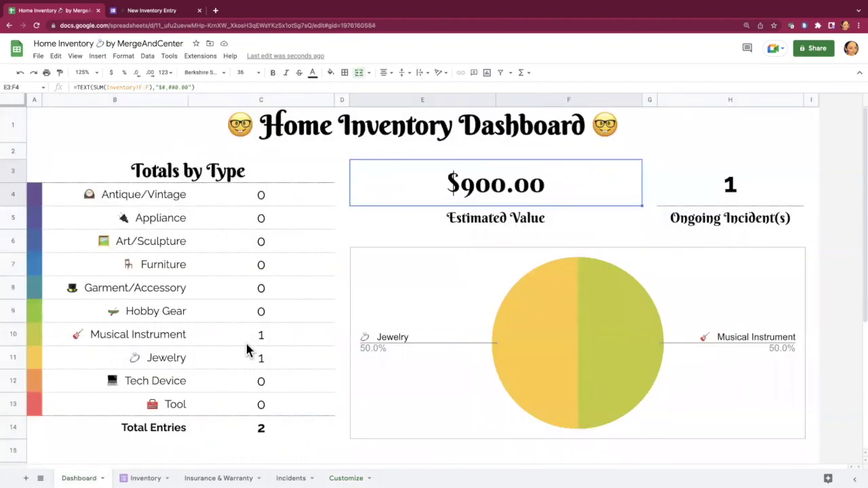
click(142, 478)
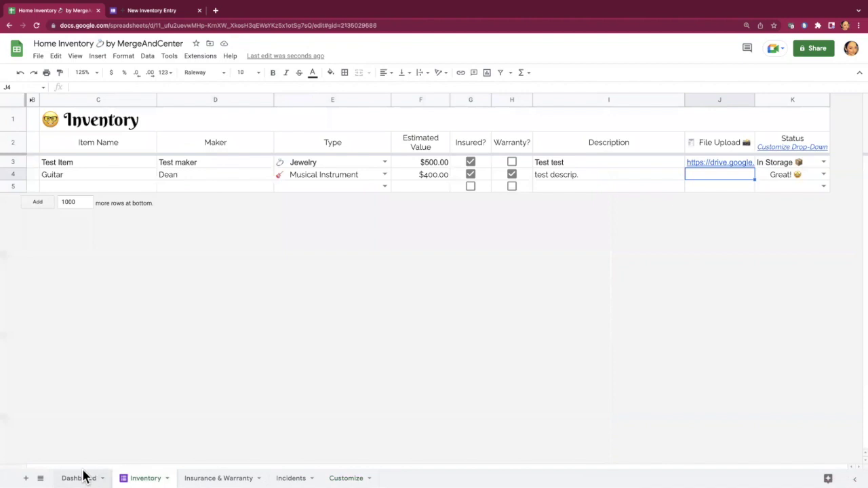
click(80, 478)
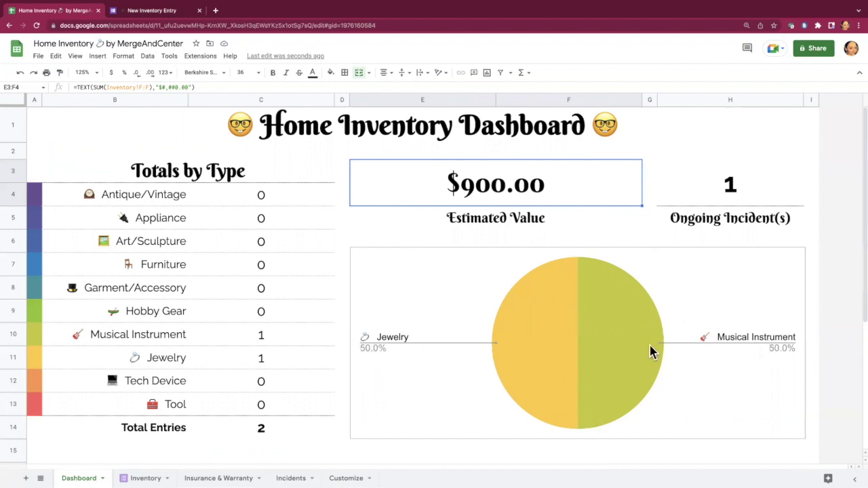
Step: Add five empty rows to the Inventory table
click(153, 476)
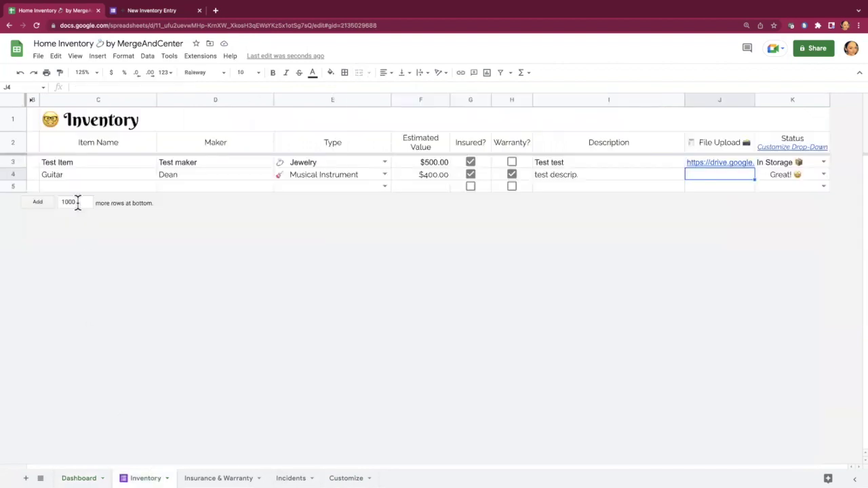
text(5)
key(Return)
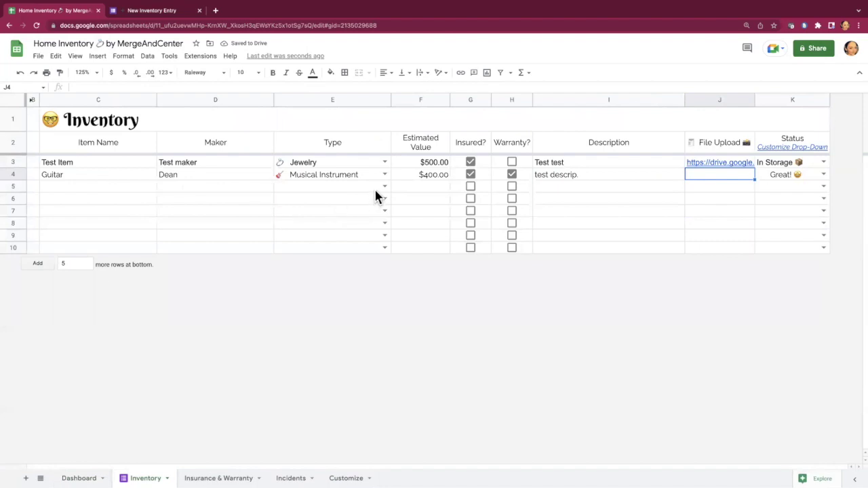
Step: Set types for rows 5–8: Garment/Accessory, Jewelry, Antique/Vintage and Appliance
click(384, 188)
click(339, 247)
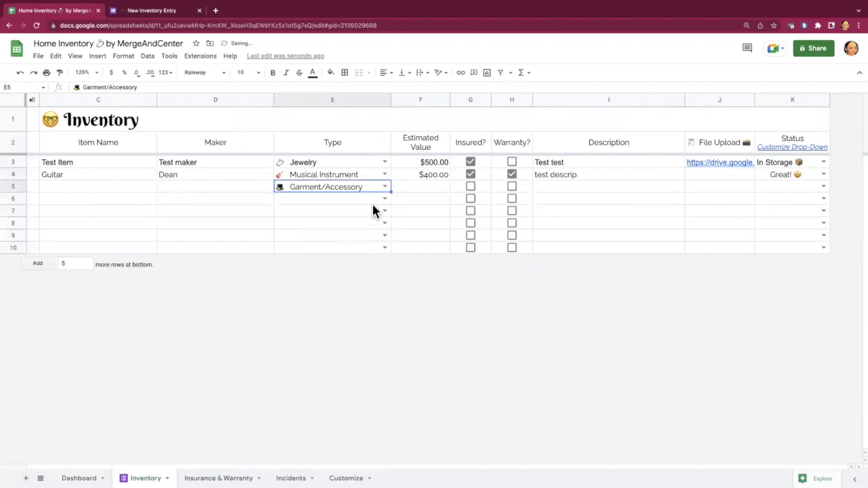
click(384, 199)
click(325, 296)
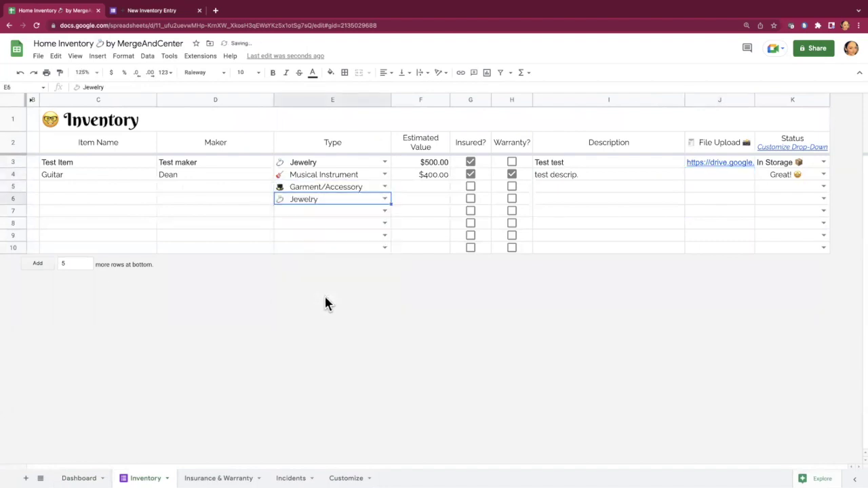
click(384, 211)
click(326, 231)
click(384, 223)
click(325, 255)
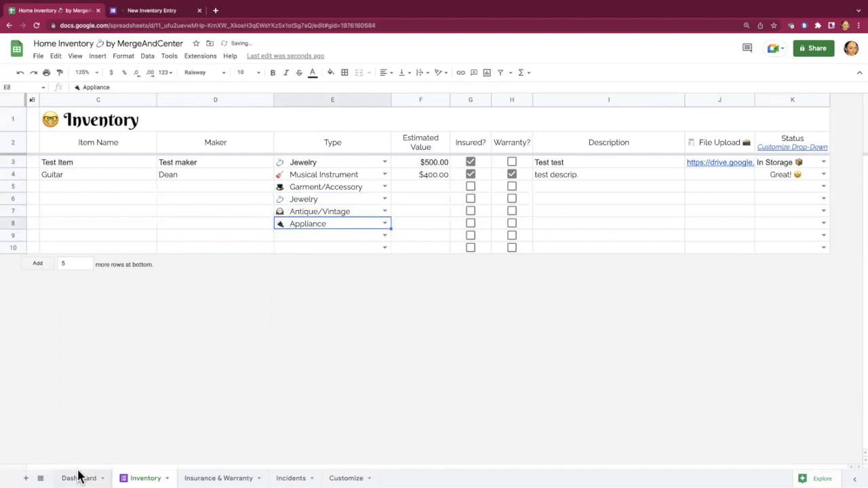
Step: View the Dashboard showing 6 entries, with Jewelry at 33.3% of the pie chart
click(79, 478)
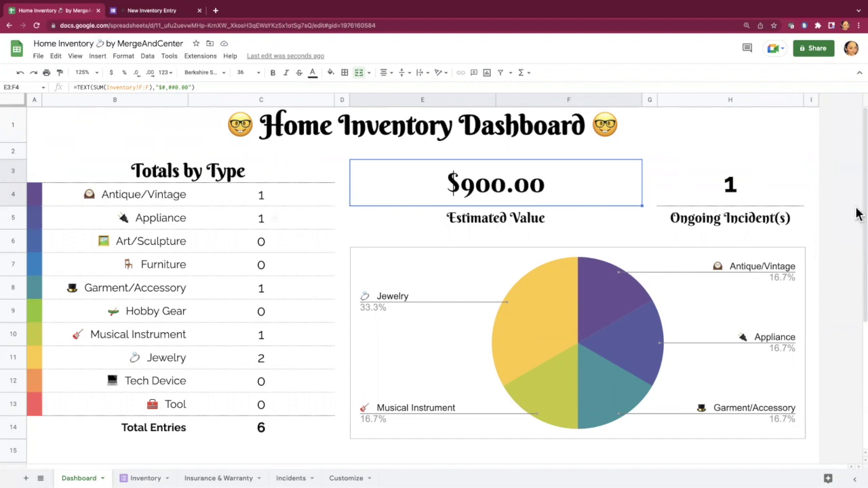
click(751, 194)
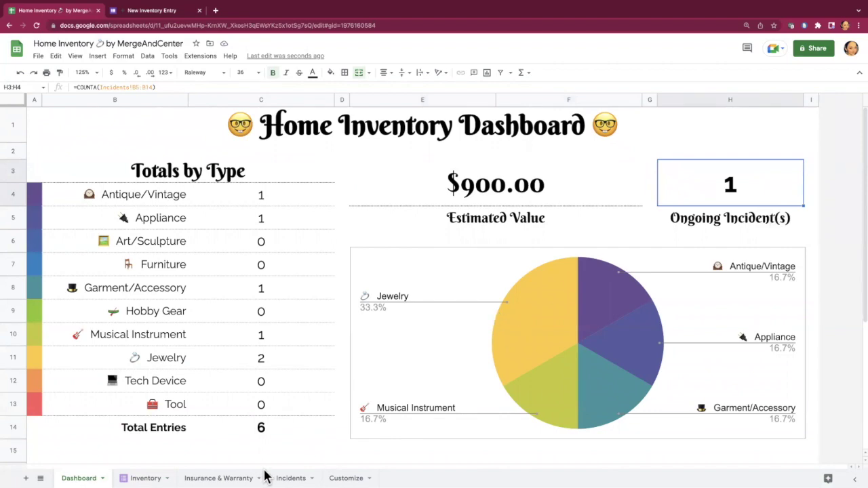
click(291, 478)
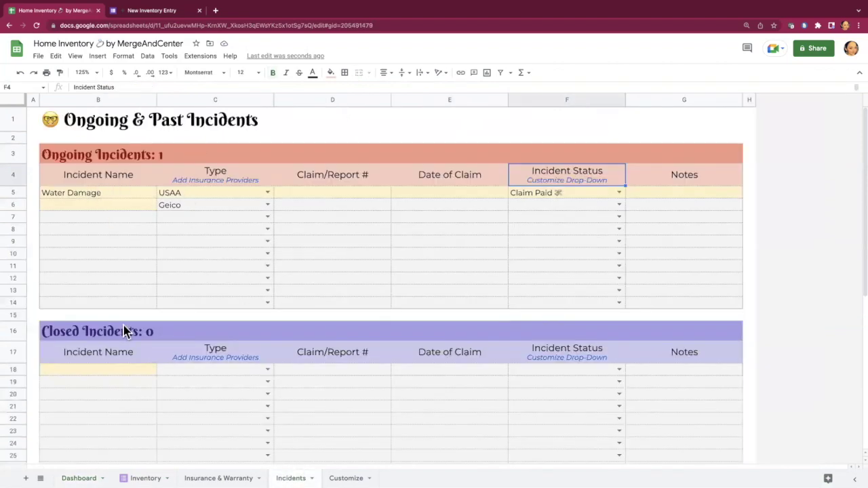
click(79, 478)
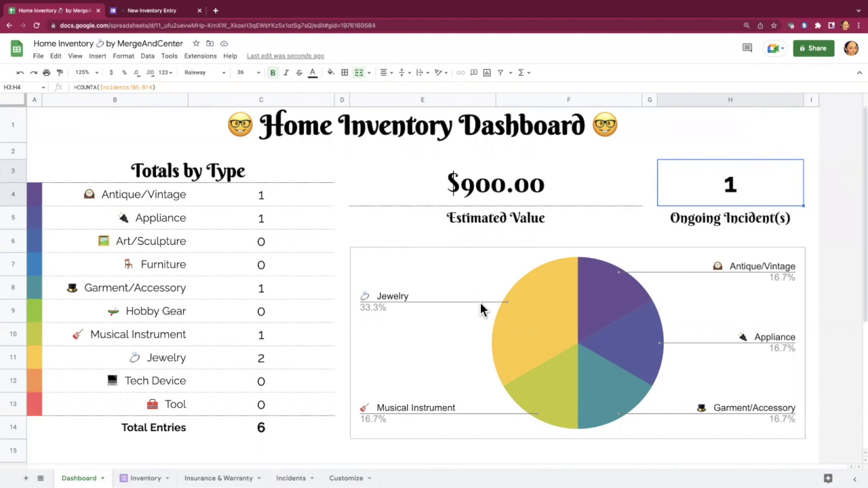
scroll(394, 303, down, 5)
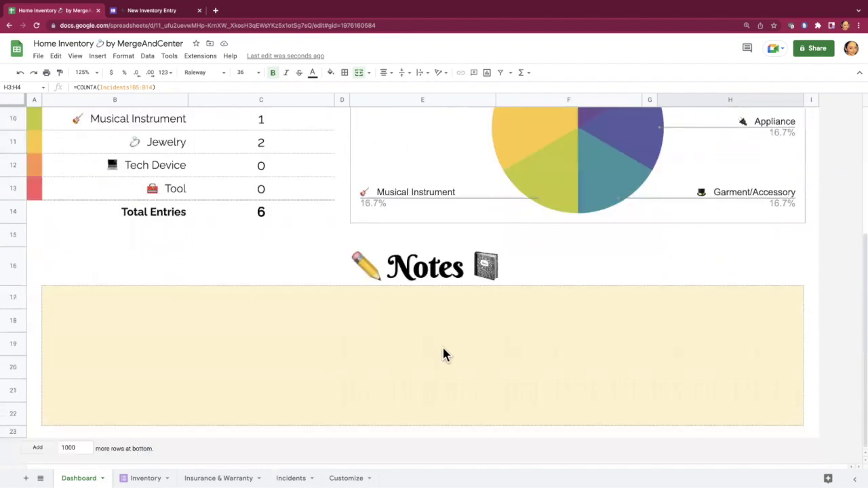
scroll(442, 350, up, 3)
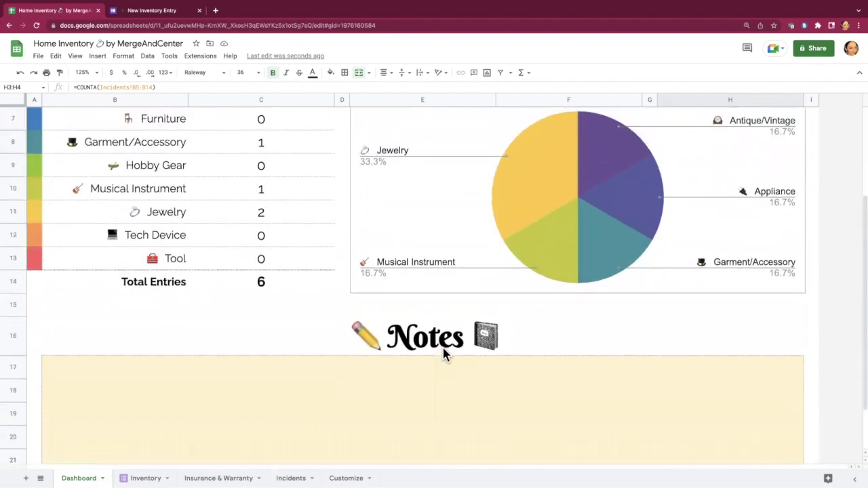
scroll(442, 353, up, 2)
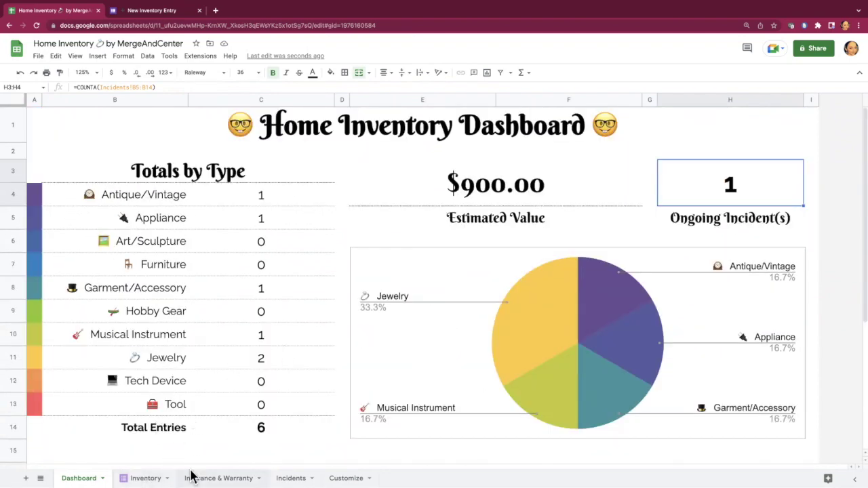
Step: Move across the sheets to Customize and scroll down to its Resources links and disclaimer
click(143, 477)
click(229, 476)
click(290, 477)
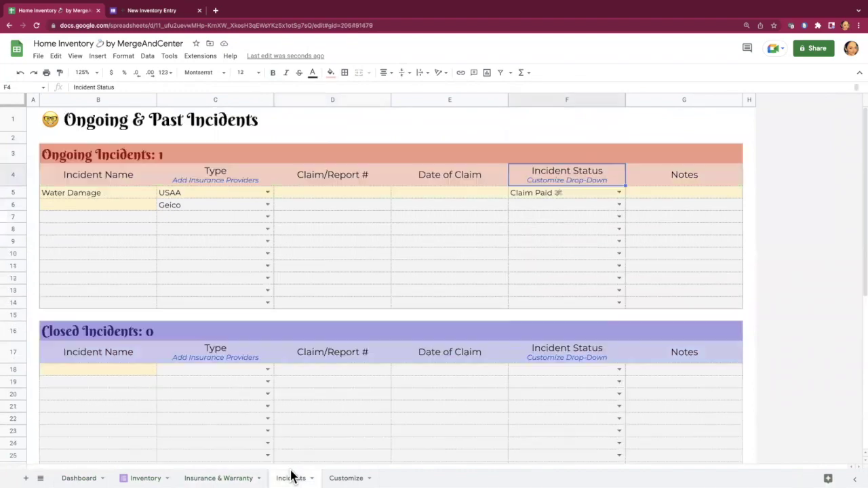
click(342, 476)
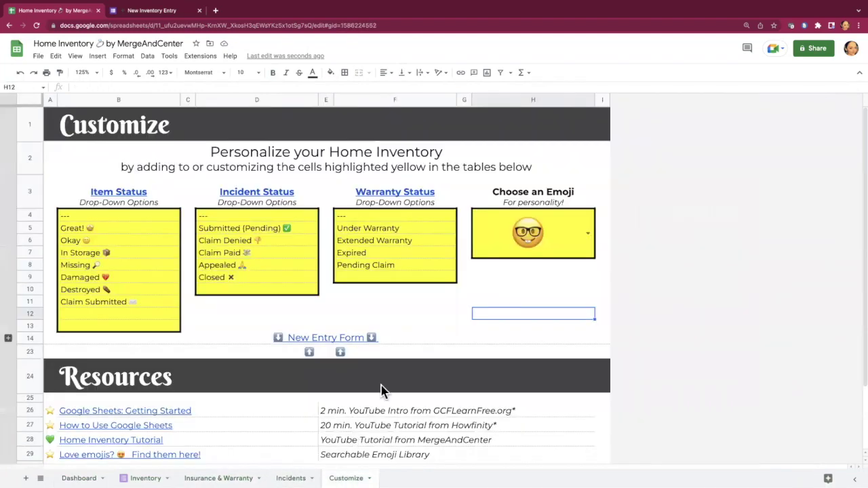
scroll(238, 363, down, 2)
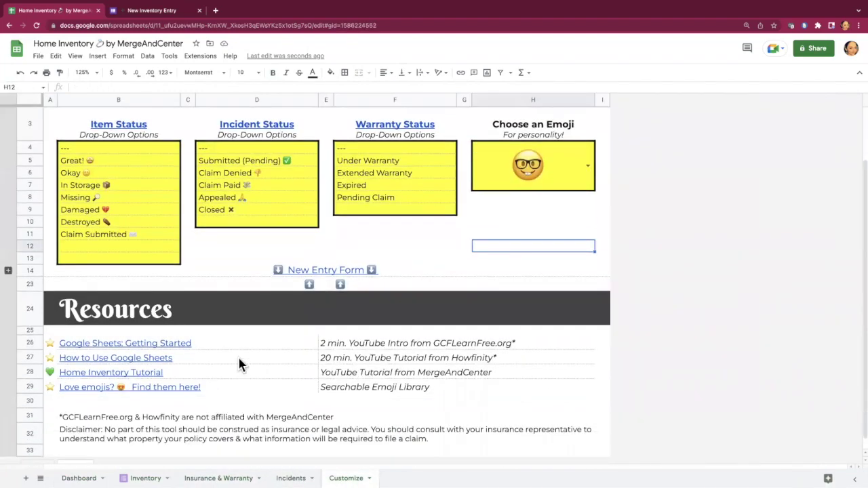
scroll(157, 306, down, 1)
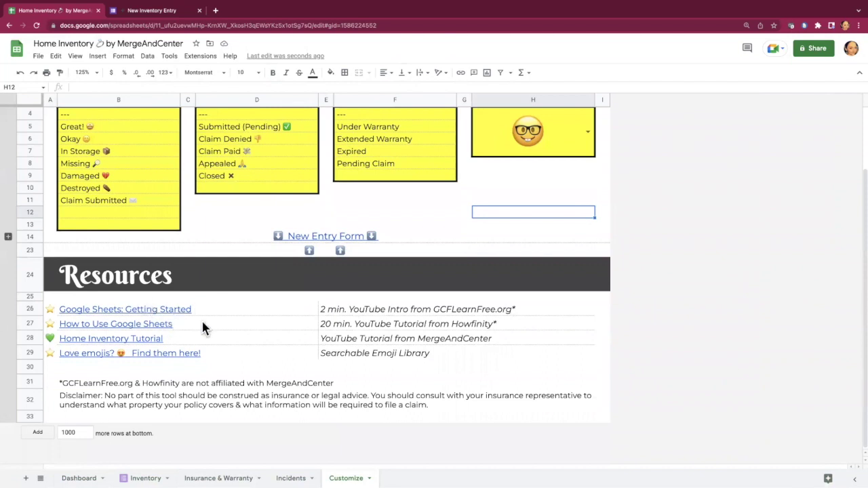